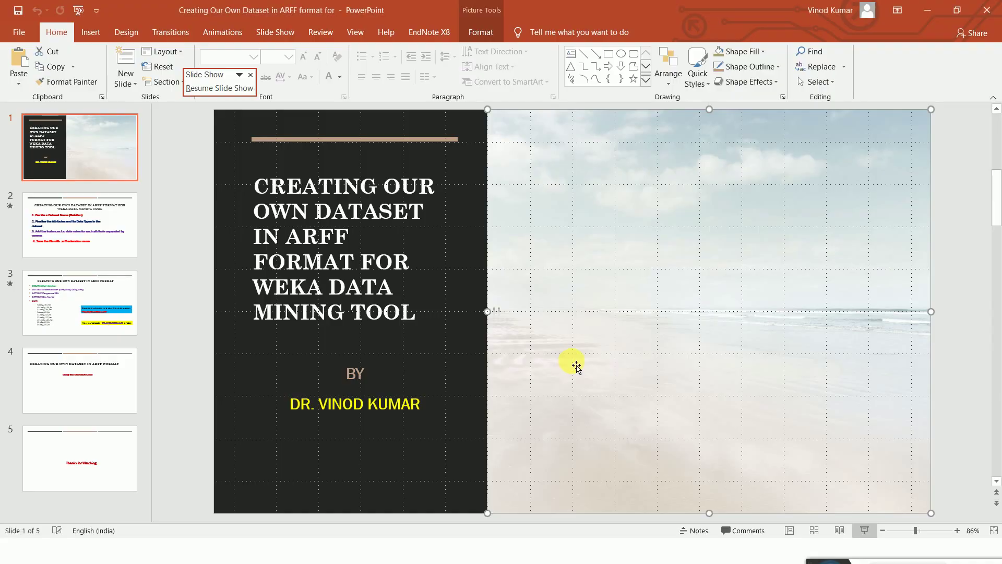
key("alt+Tab")
key("alt+Tab")
key("alt+Tab")
key("alt+Tab")
key("alt+Tab")
key("alt+Tab")
key("alt+Tab")
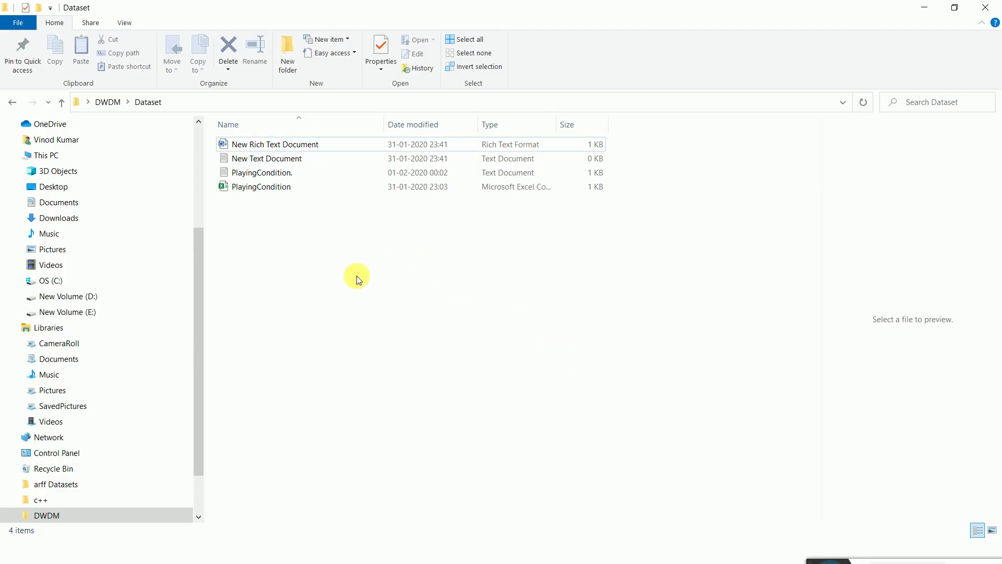
- Switch to the Dataset folder and open the PlayingCondition CSV in Excel
left_click(259, 188)
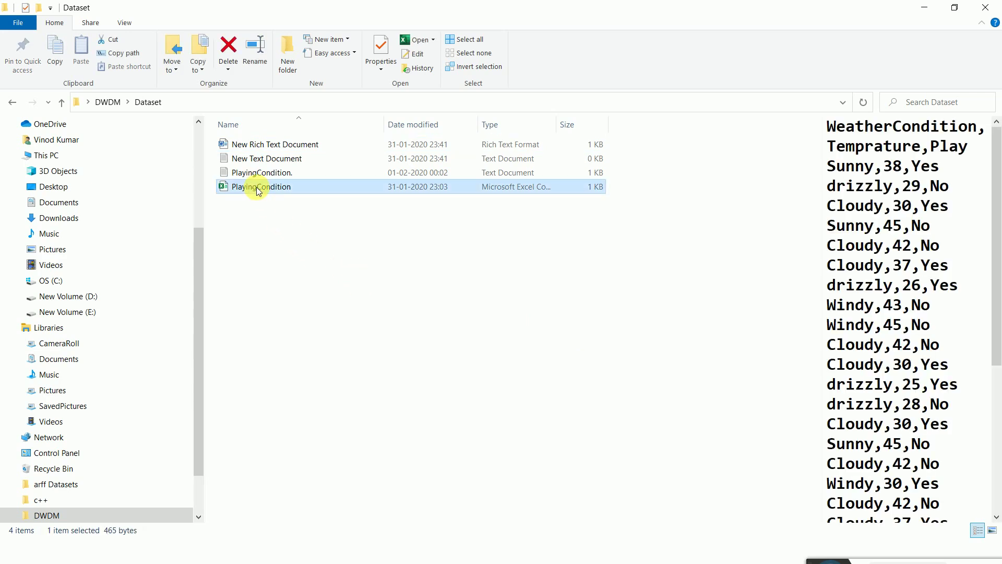
mouse_move(262, 187)
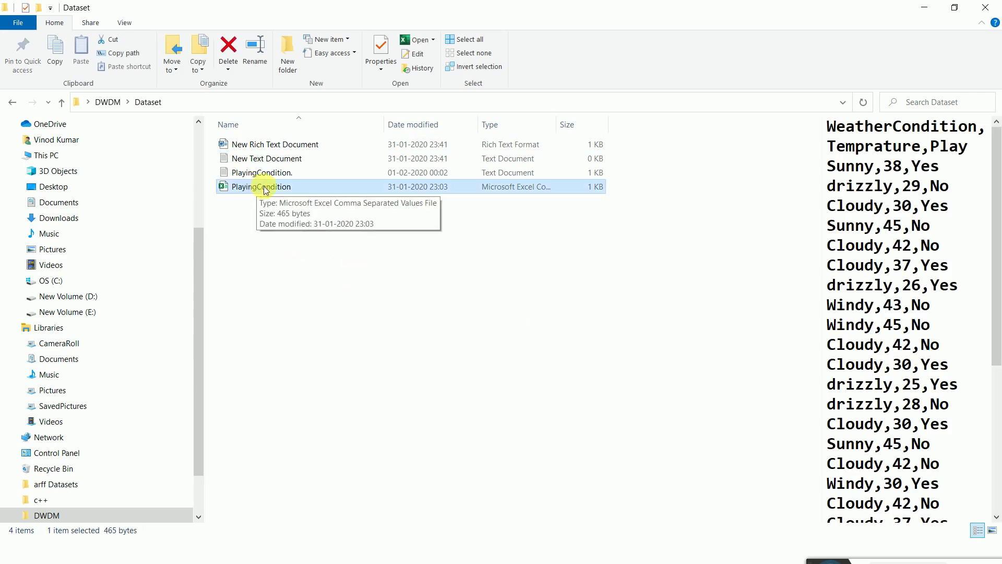
right_click(309, 187)
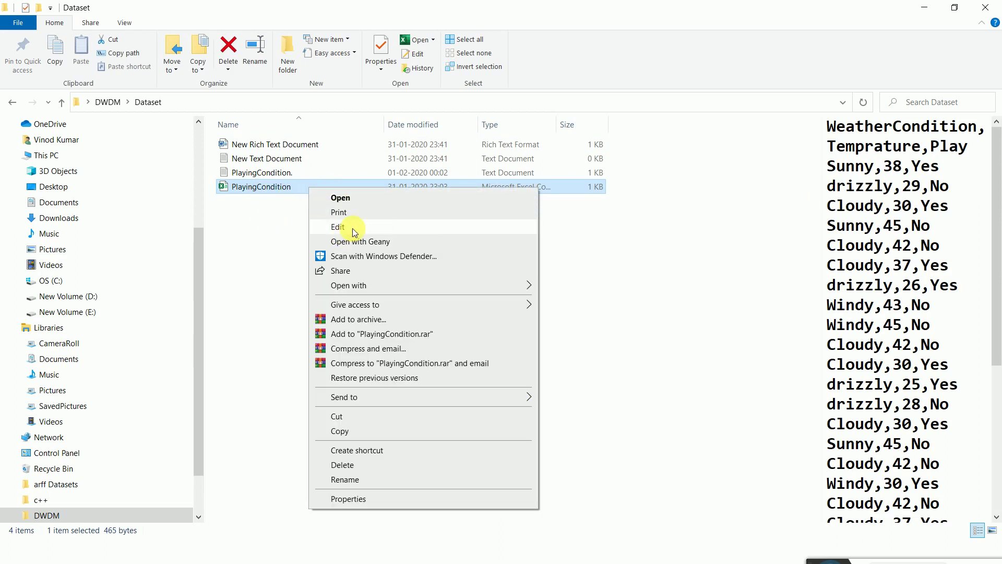
left_click(341, 199)
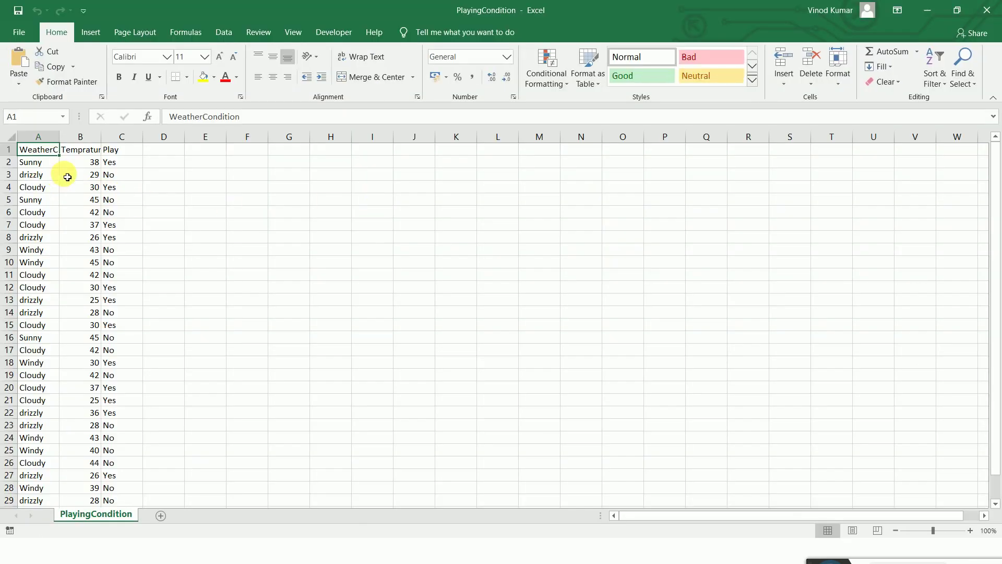
- Widen column B to show Temprature and column A slightly
left_click_drag(109, 141, 211, 139)
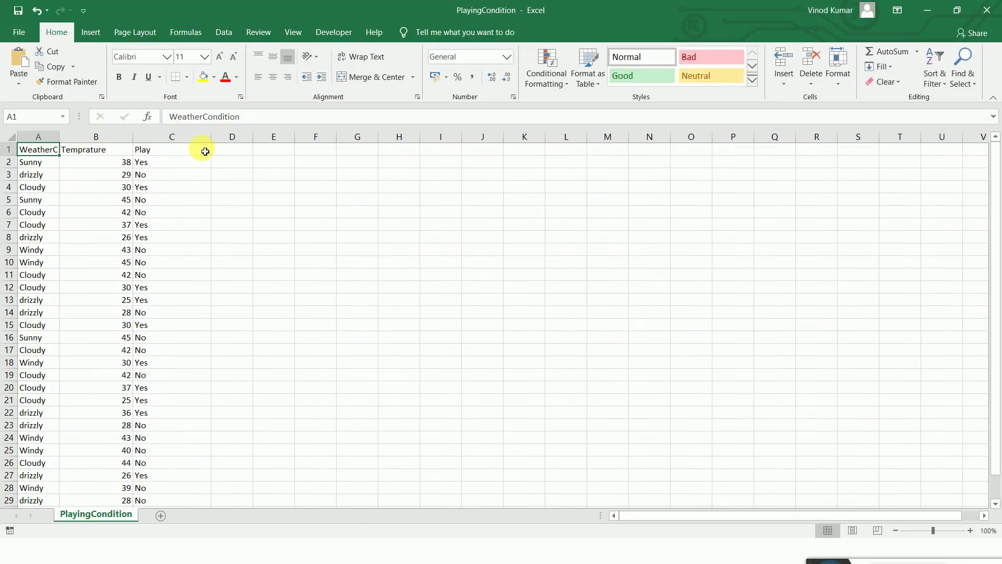
left_click(34, 163)
left_click(121, 165)
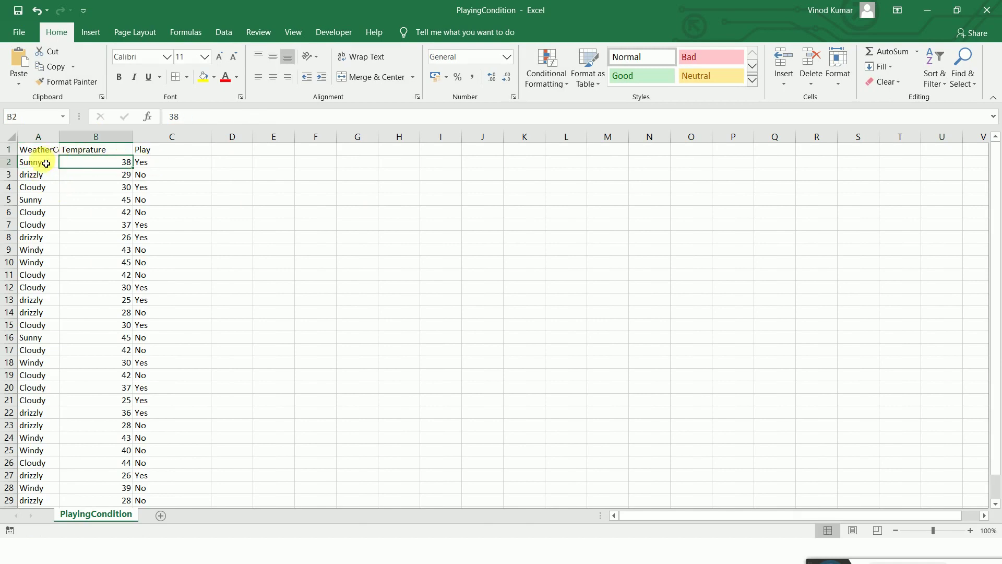
left_click_drag(61, 139, 74, 139)
left_click(43, 200)
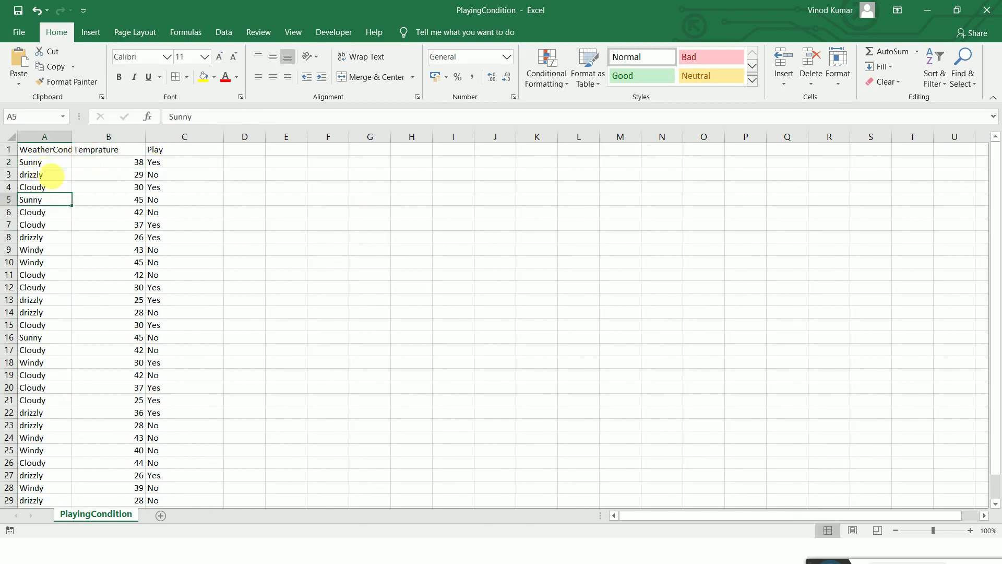
left_click(43, 164)
left_click(26, 178)
left_click(180, 175)
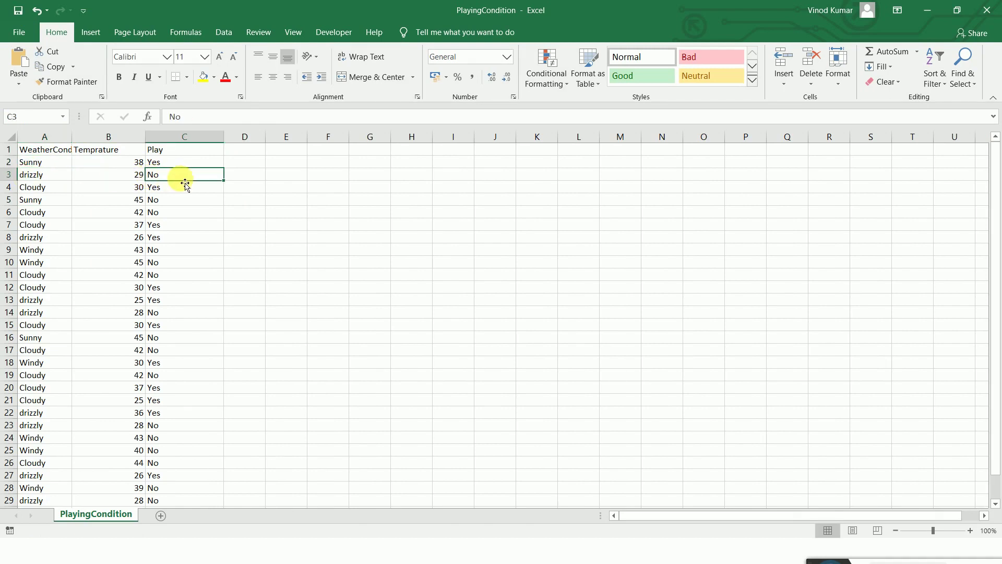
left_click(51, 153)
left_click(108, 152)
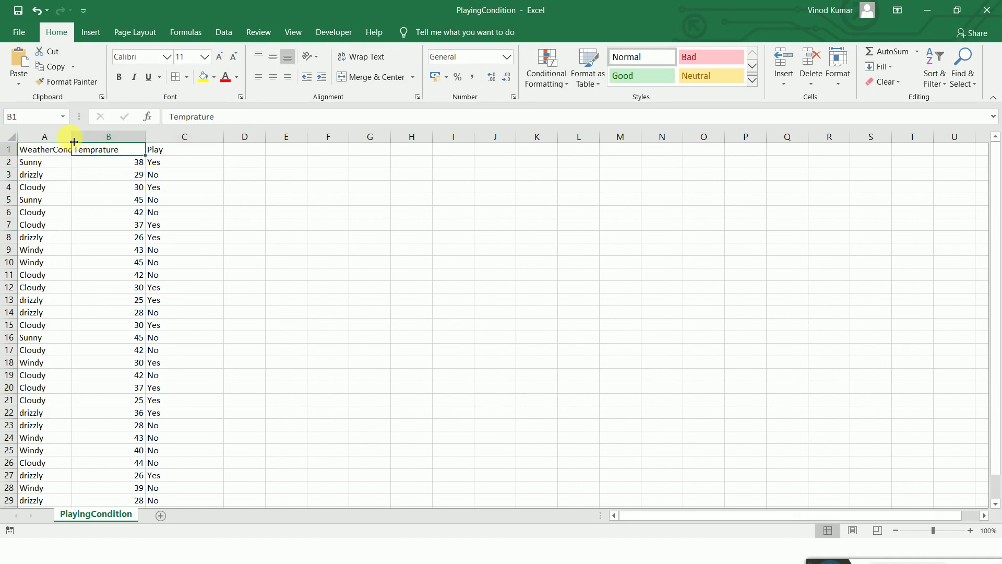
- Fine-tune columns A, B and C to fit WeatherCondition, Temprature and Play
left_click_drag(72, 139, 123, 144)
left_click(223, 203)
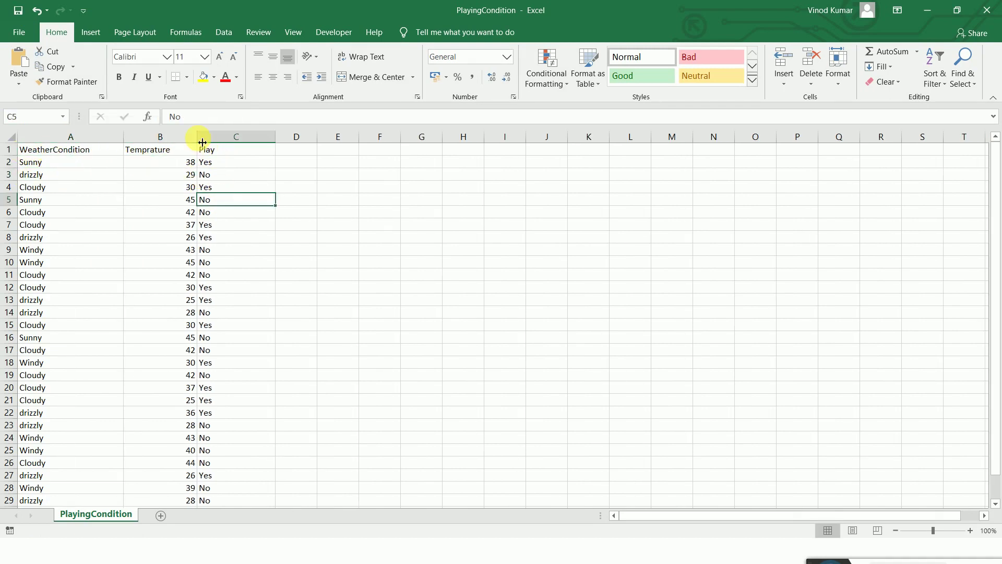
mouse_move(197, 139)
left_mouse_down()
mouse_move(207, 140)
mouse_move(188, 139)
left_mouse_up()
left_click(236, 212)
left_click_drag(124, 139, 117, 139)
left_click_drag(188, 139, 172, 139)
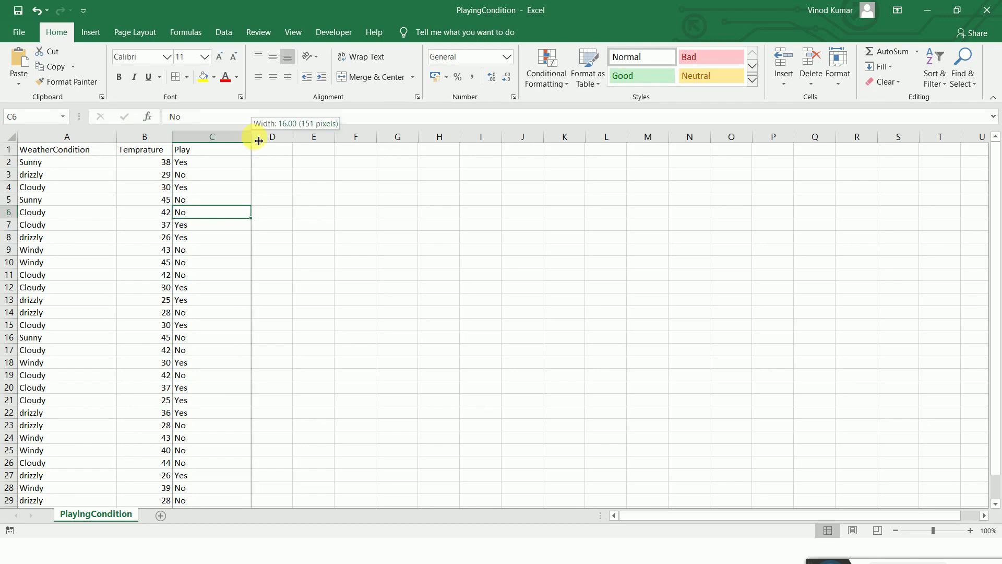
left_click_drag(257, 144, 260, 139)
left_click_drag(116, 141, 106, 145)
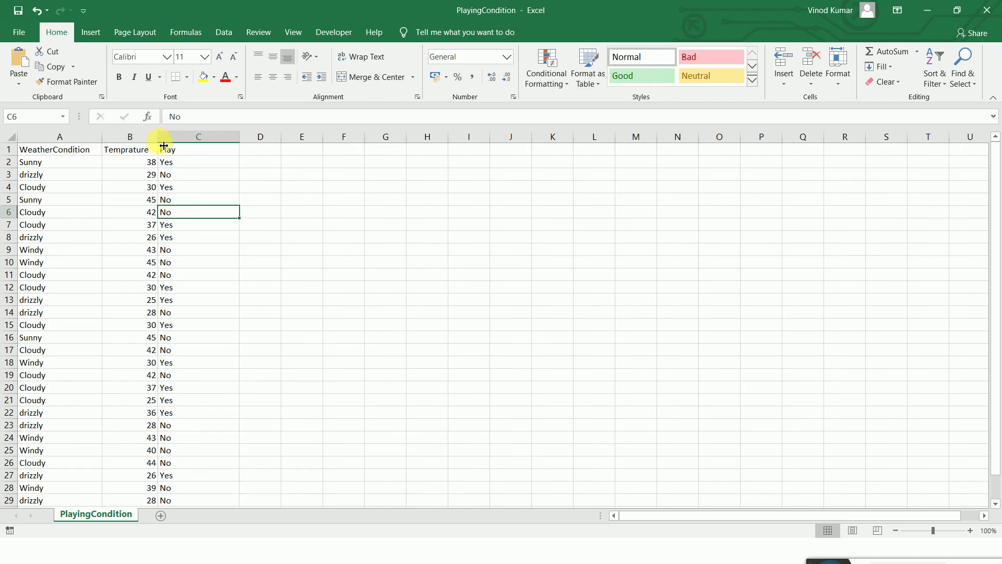
left_click_drag(239, 141, 203, 148)
left_click(196, 191)
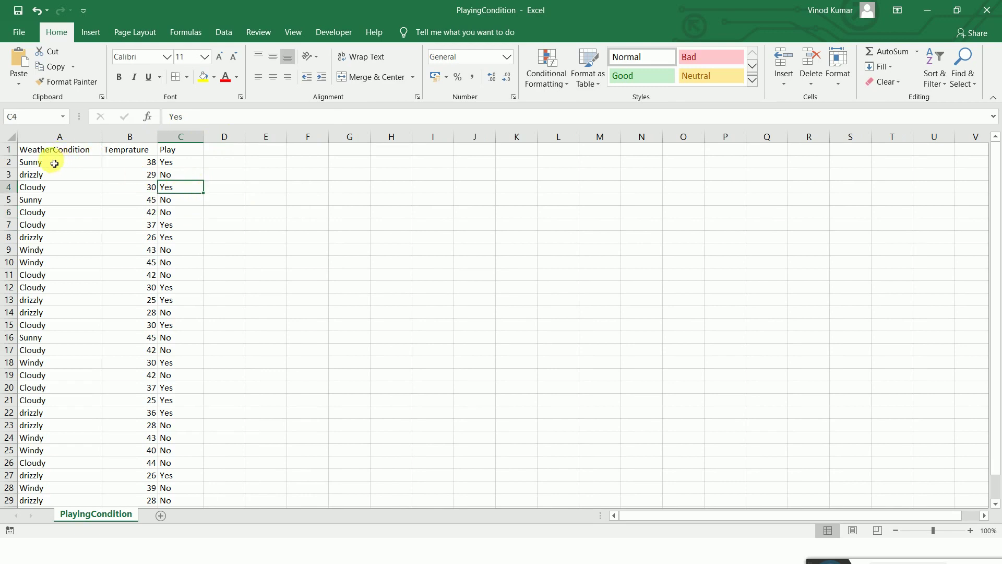
left_click(68, 212)
- Copy data rows A2:C31 and paste them at A1 of a new sheet
mouse_move(32, 161)
left_mouse_down()
mouse_move(169, 186)
mouse_move(179, 481)
left_mouse_up()
key("ctrl+c")
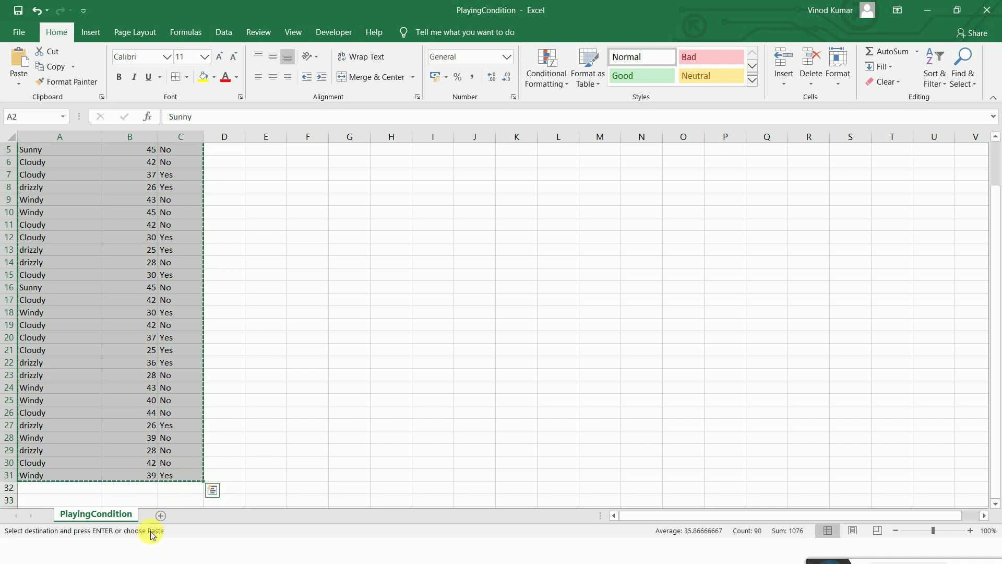
left_click(161, 515)
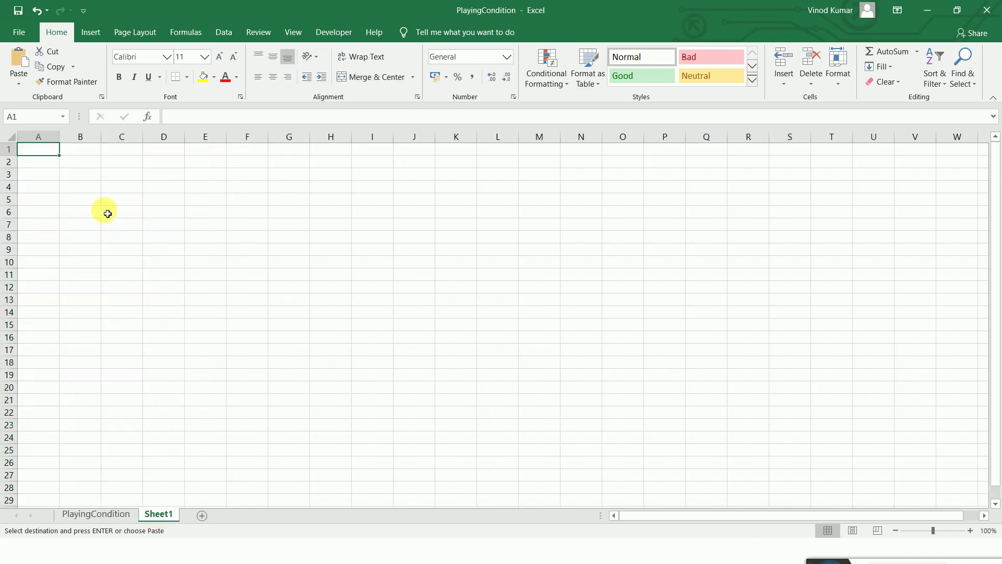
key("ctrl+v")
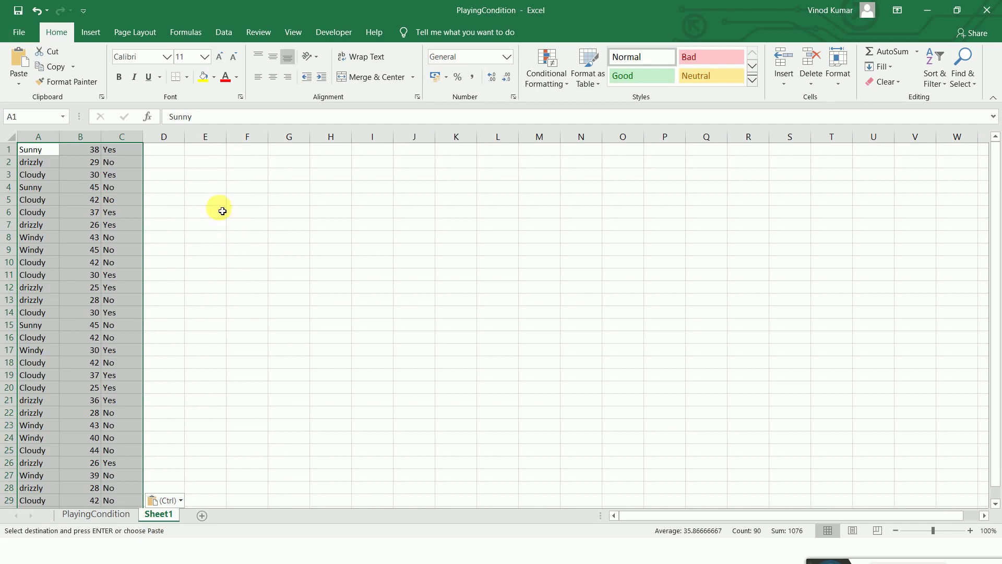
left_click(203, 206)
left_click(19, 33)
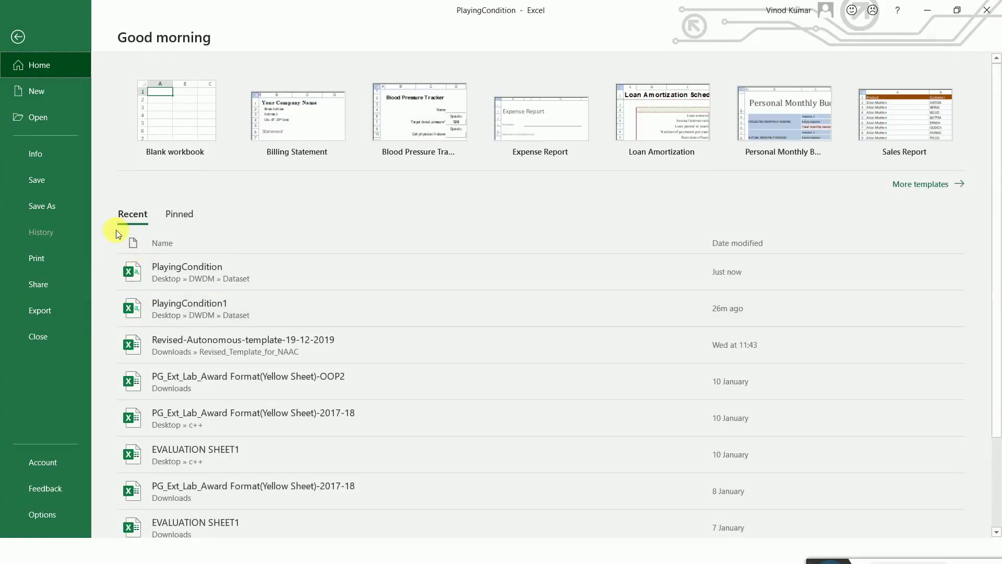
- Save the sheet as CSV (Comma delimited) PlayingCondition1 in the Dataset folder
left_click(54, 207)
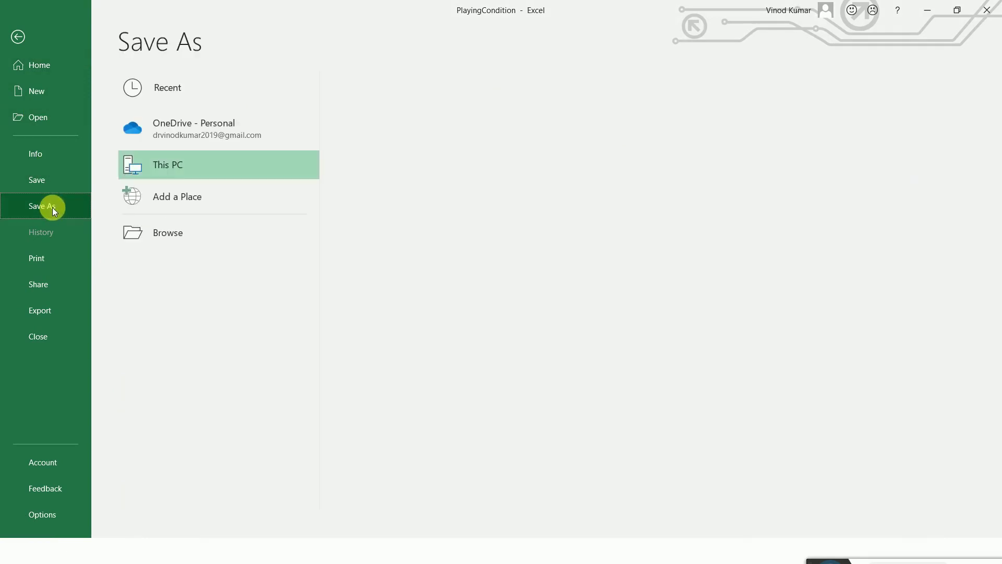
left_click(399, 135)
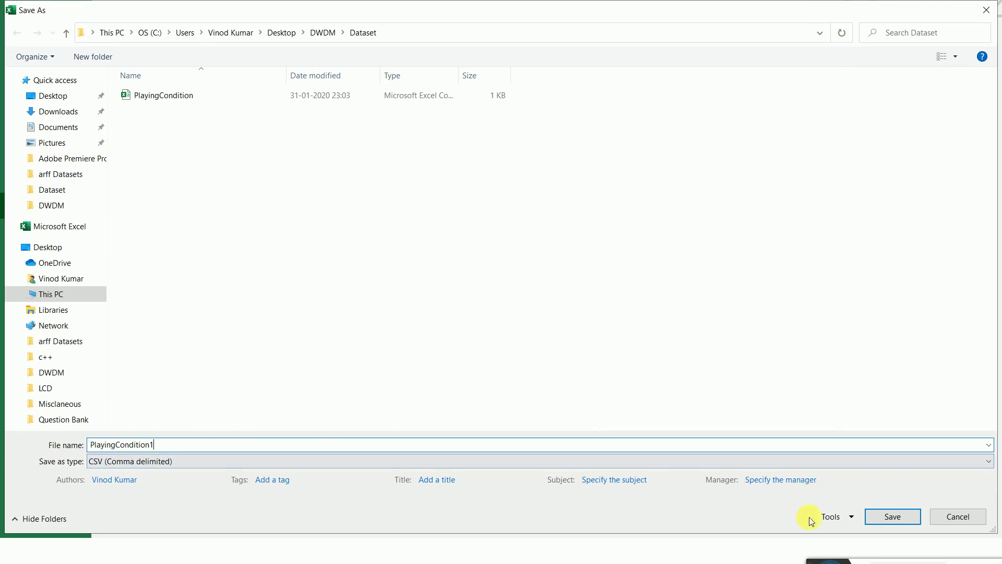
left_click(881, 522)
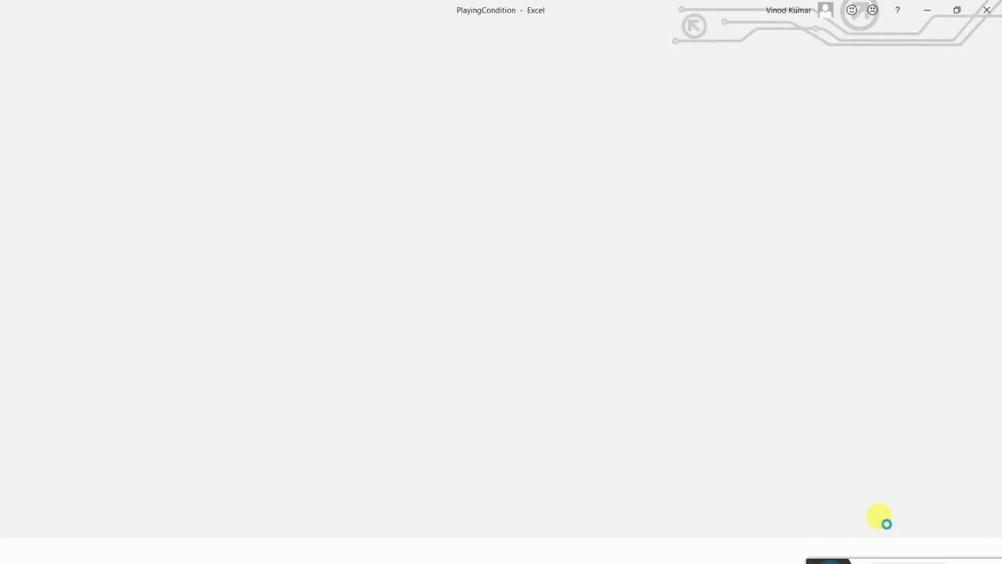
left_click(476, 316)
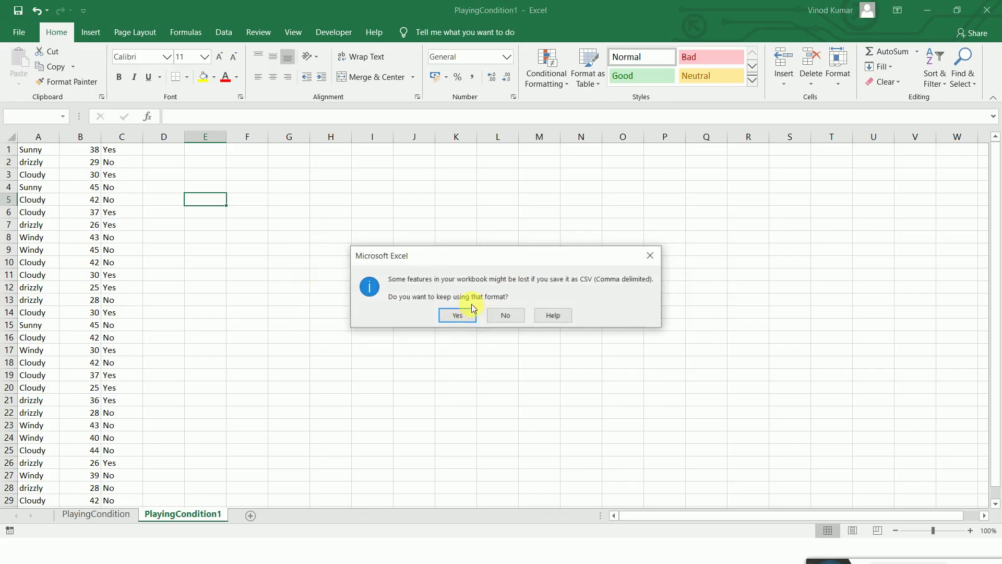
left_click(456, 318)
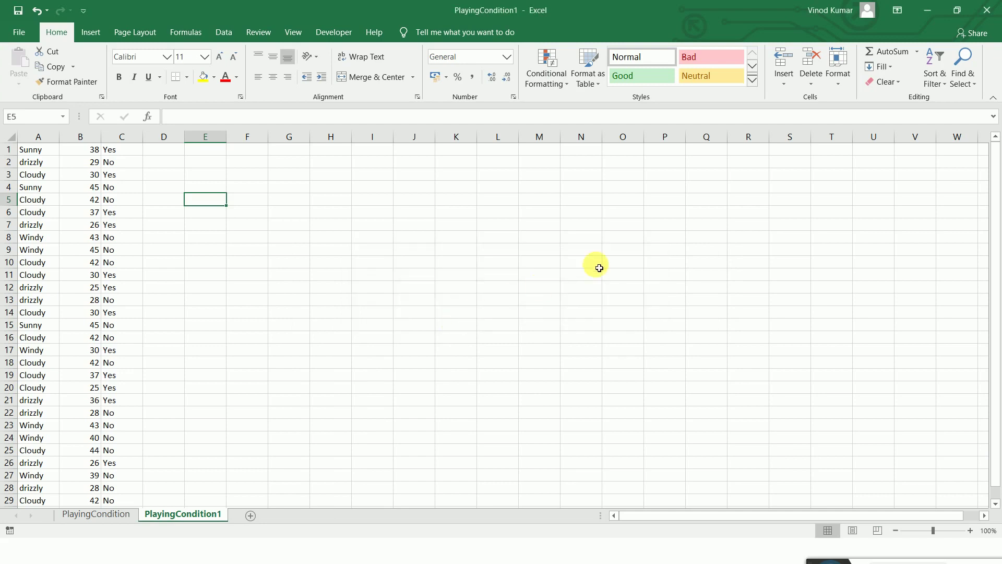
- Close the workbook, cancelling the repeated save
left_click(991, 11)
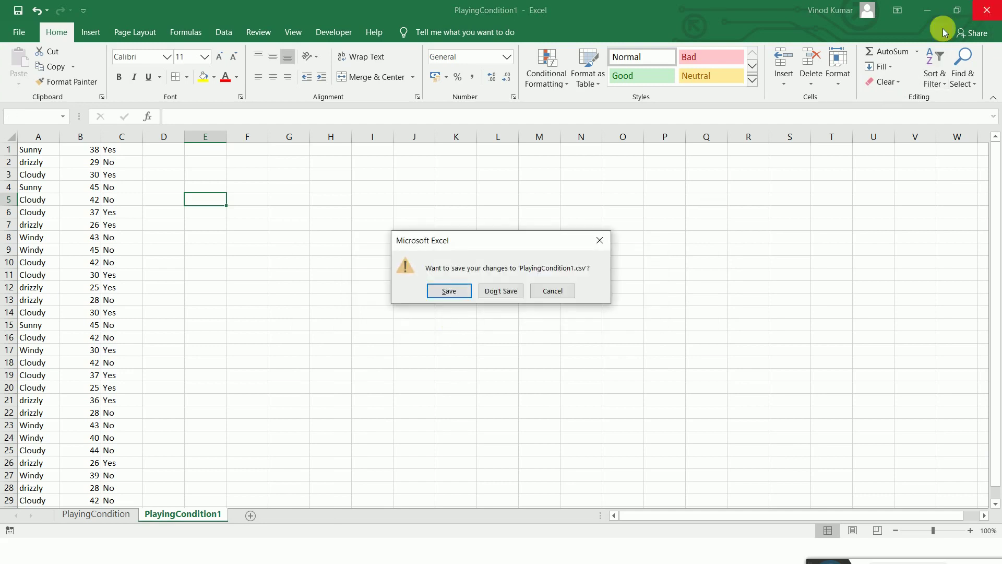
left_click(454, 295)
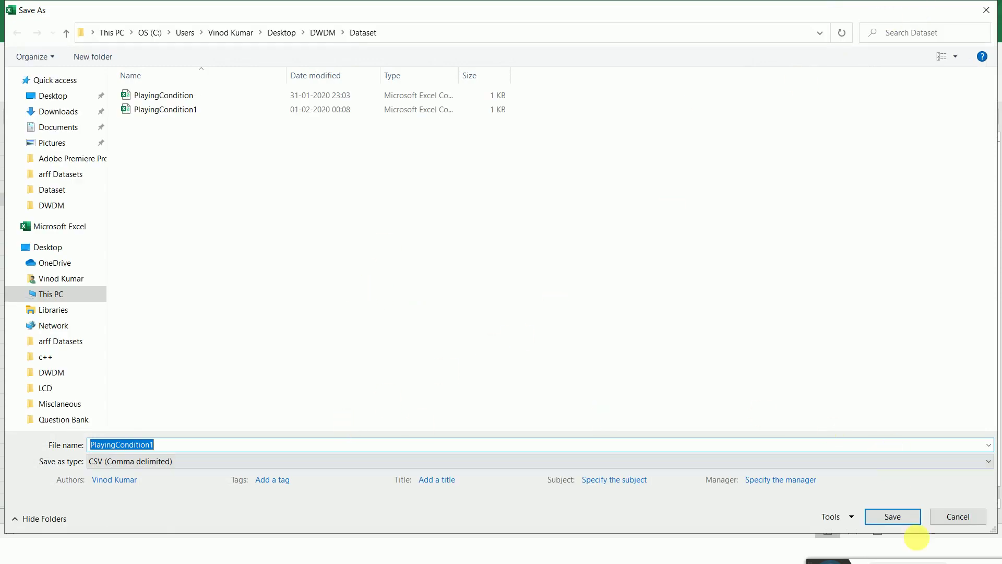
left_click(959, 520)
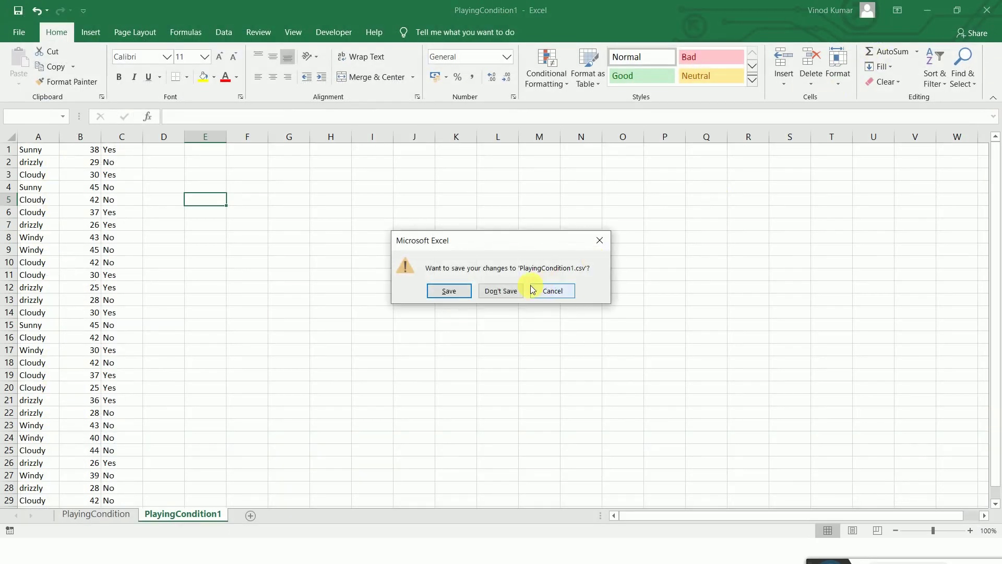
- Discard the Excel changes and open PlayingCondition1 in Notepad
left_click(517, 294)
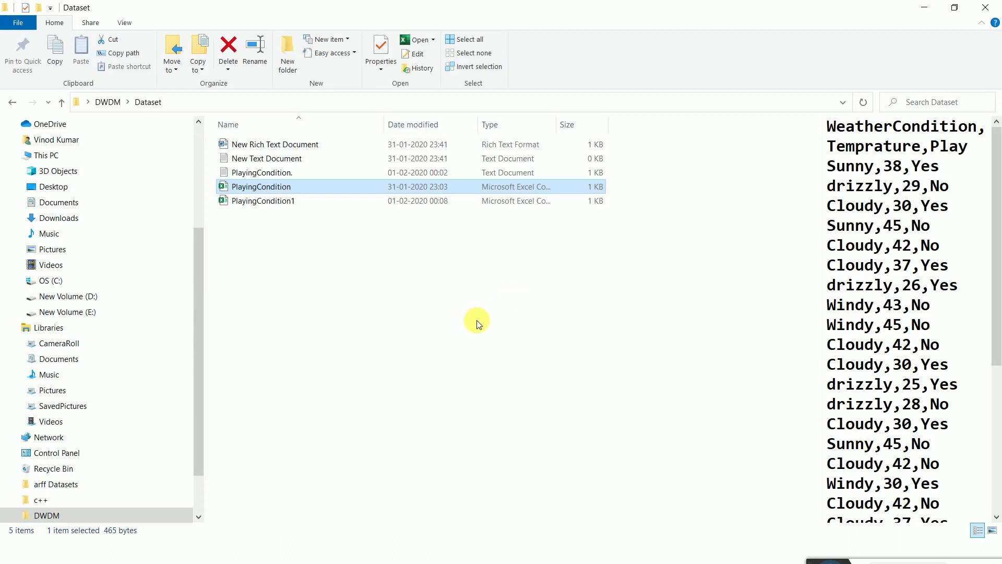
left_click(262, 201)
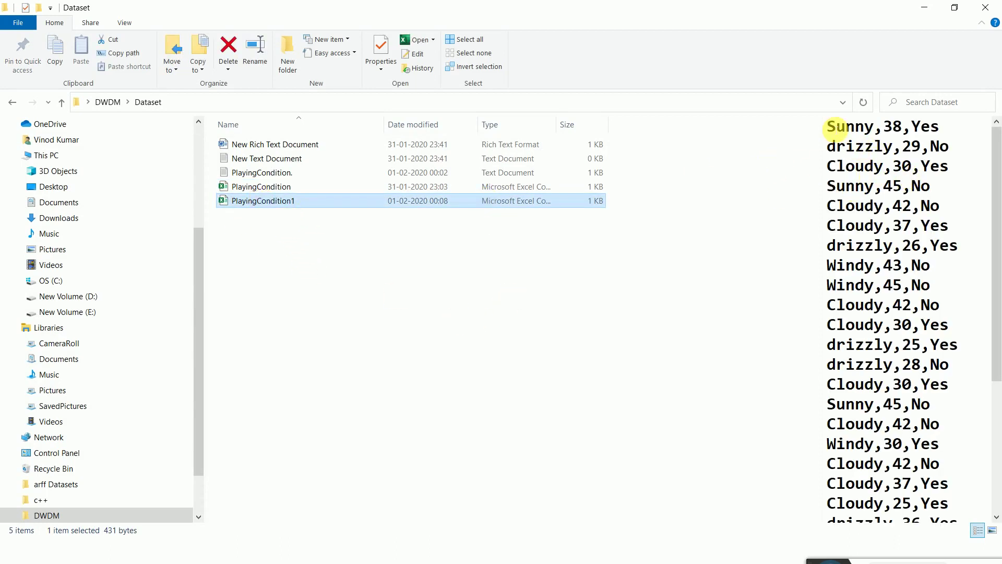
left_click(284, 227)
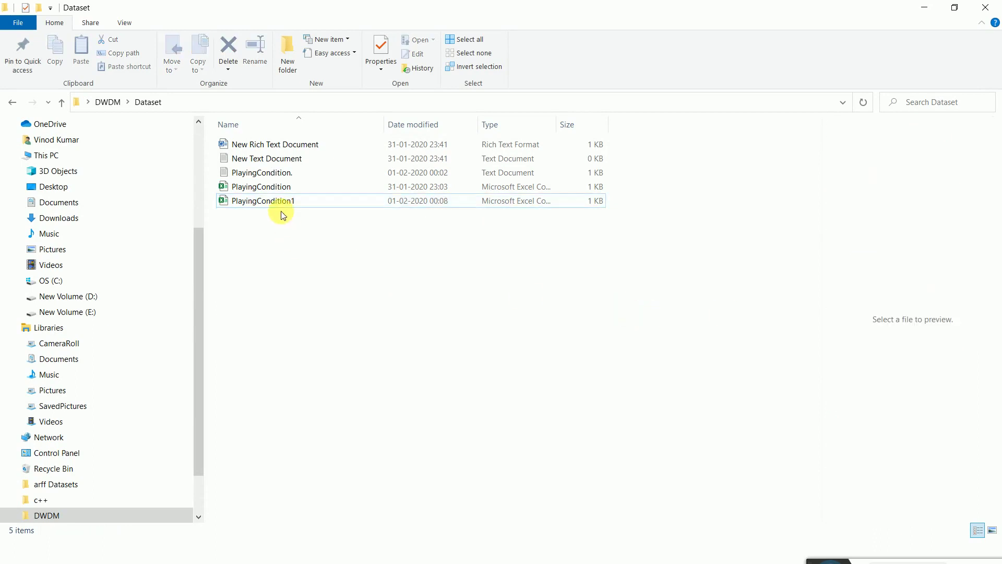
left_click(281, 204)
right_click(282, 206)
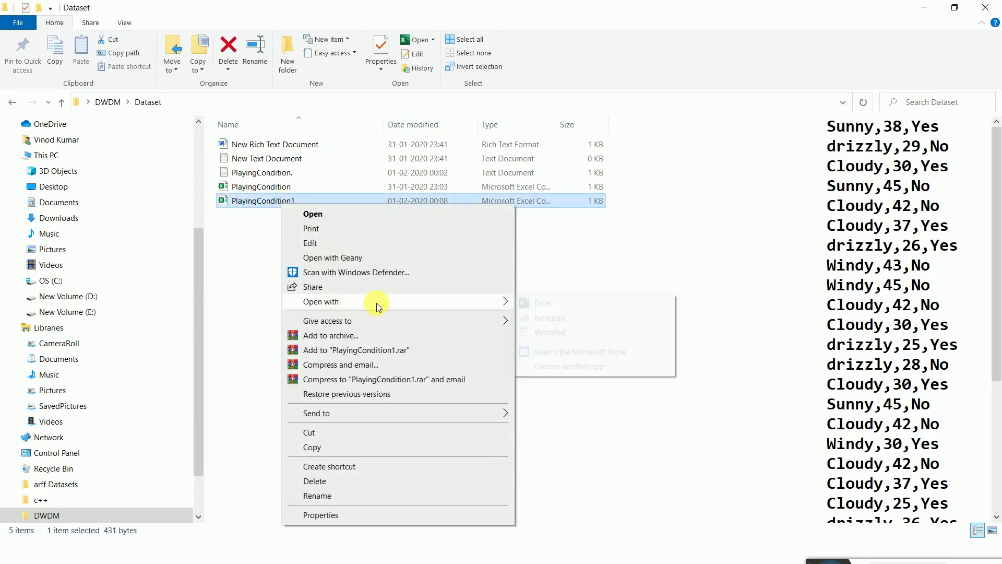
left_click(566, 318)
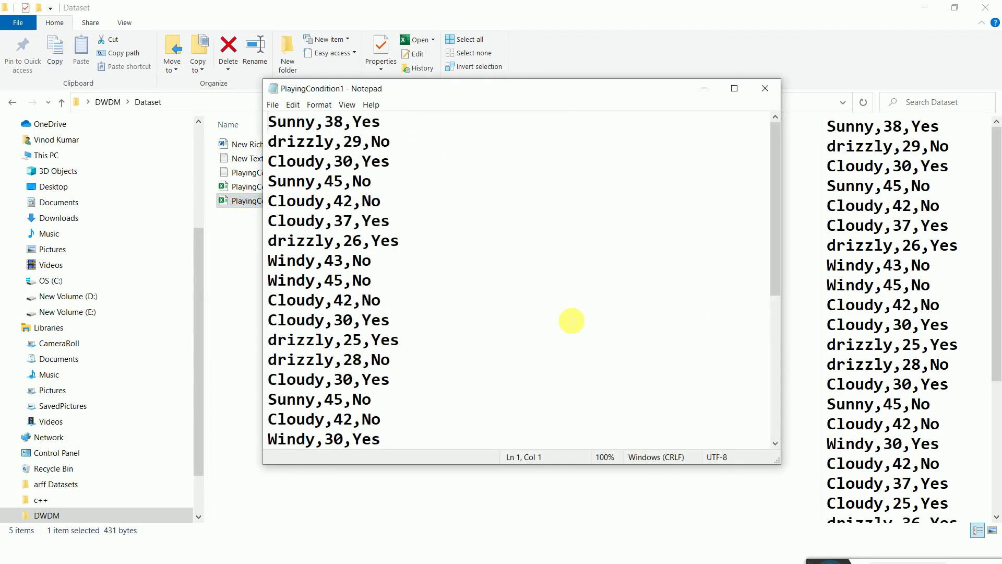
- Paste the 30 weather rows into a new untitled Notepad document, then minimize it
left_click(470, 249)
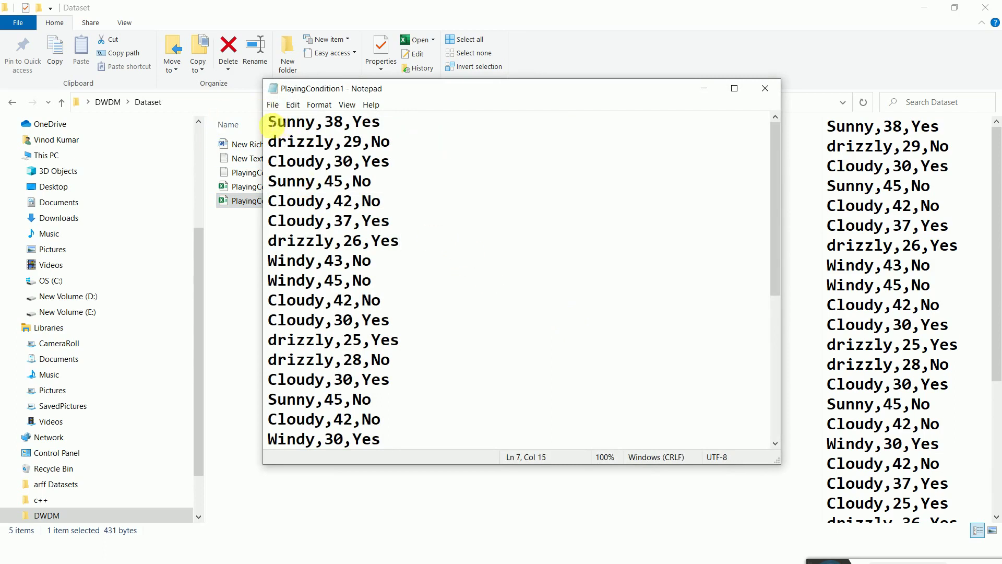
left_click_drag(279, 123, 379, 468)
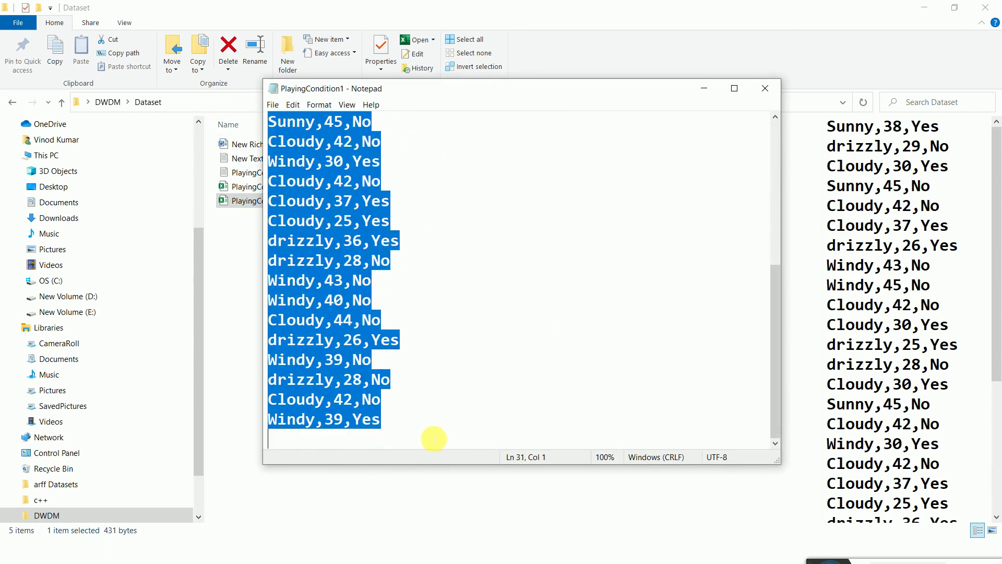
left_click(273, 105)
left_click(287, 119)
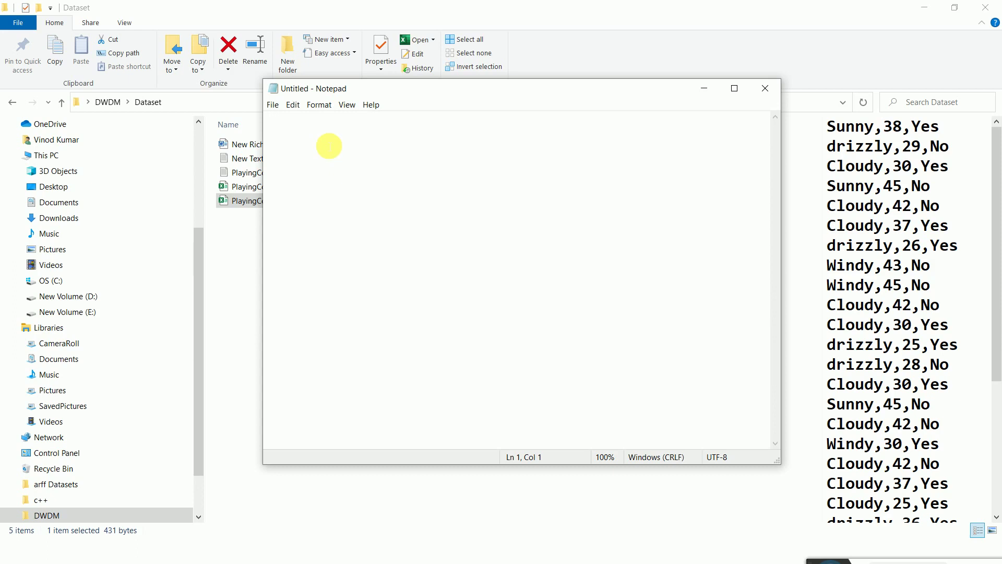
key("ctrl+v")
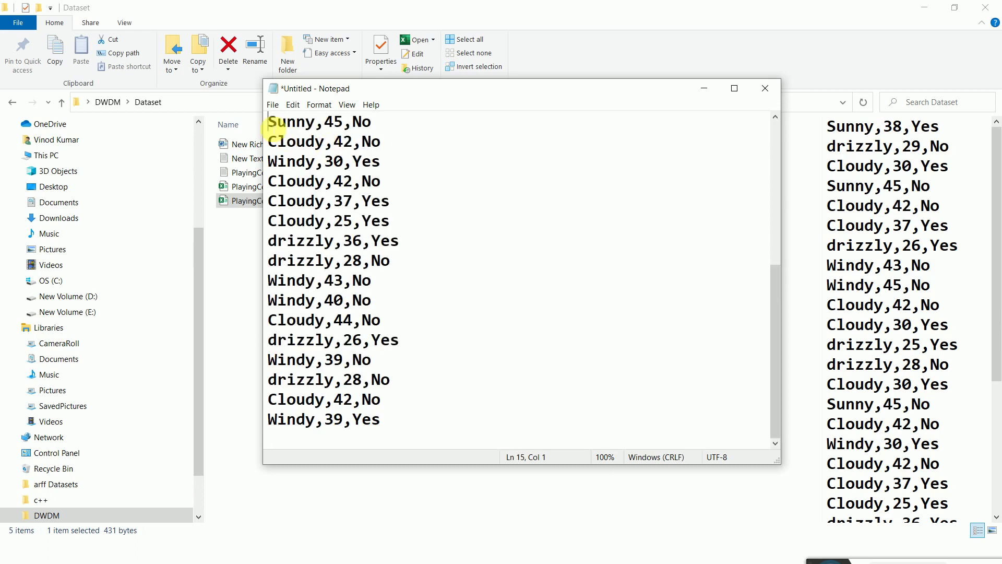
scroll(281, 134, "up", 2)
scroll(281, 133, "up", 3)
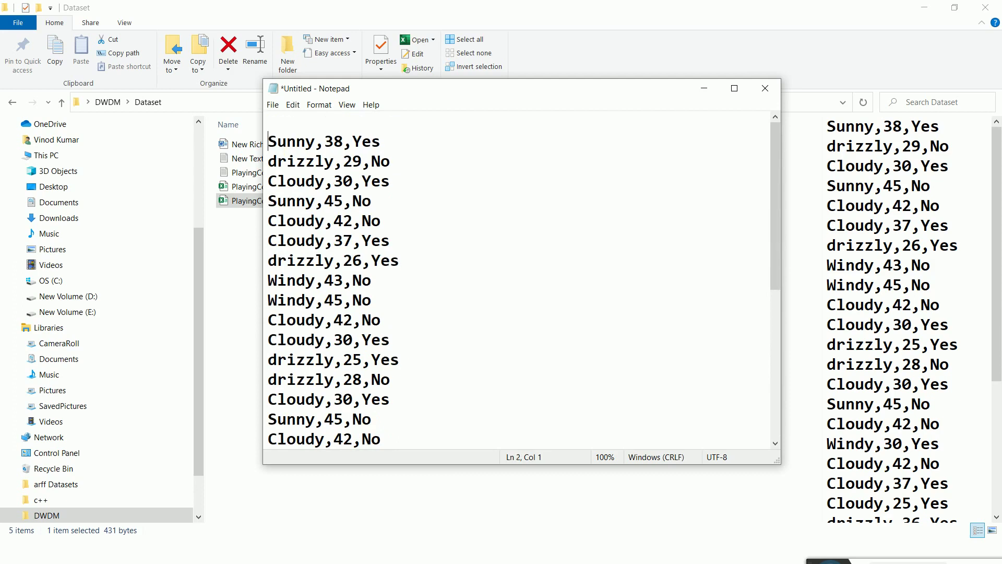
left_click(703, 87)
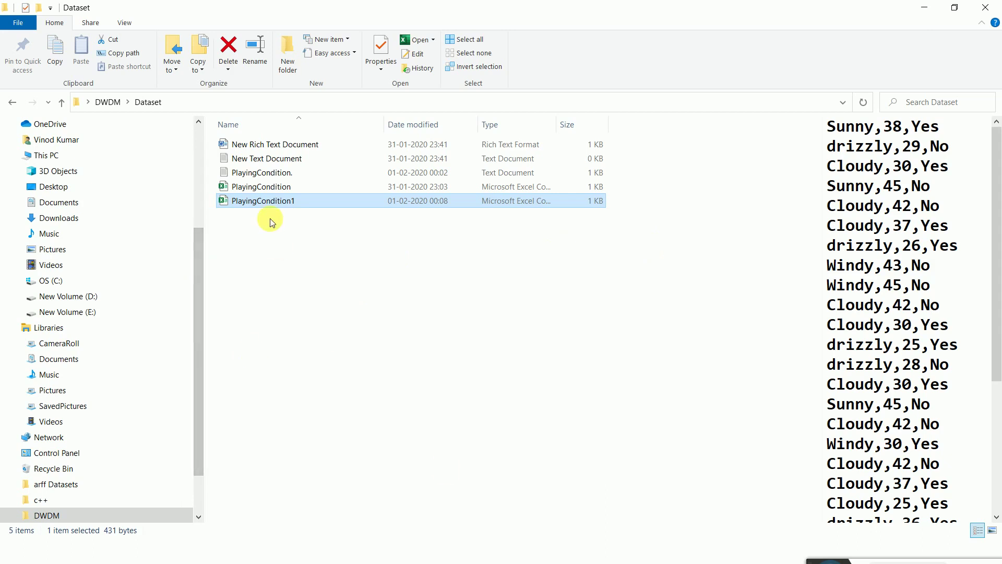
left_click(269, 173)
scroll(877, 298, "down", 2)
scroll(877, 313, "down", 10)
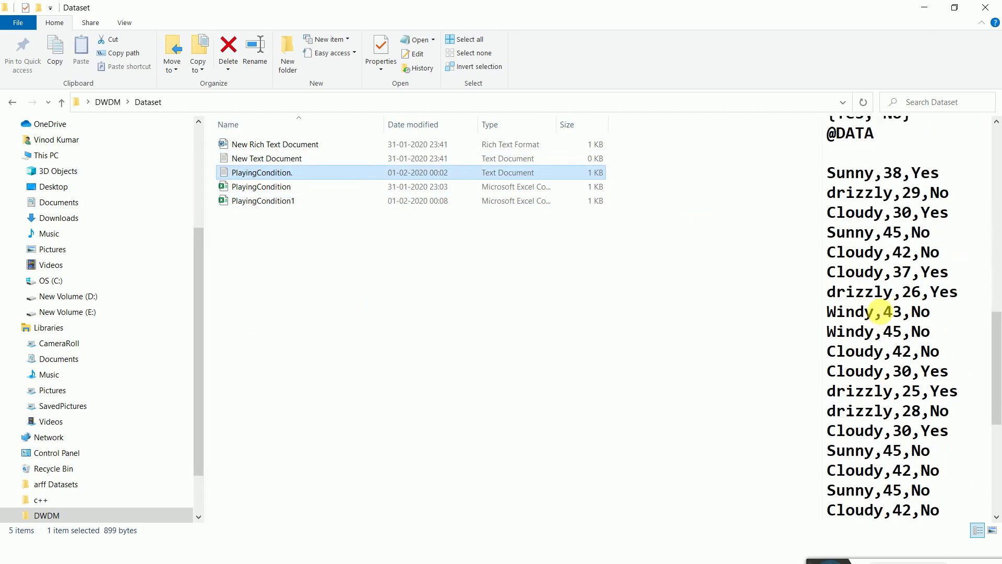
scroll(884, 369, "up", 2)
scroll(857, 264, "up", 4)
left_click(831, 288)
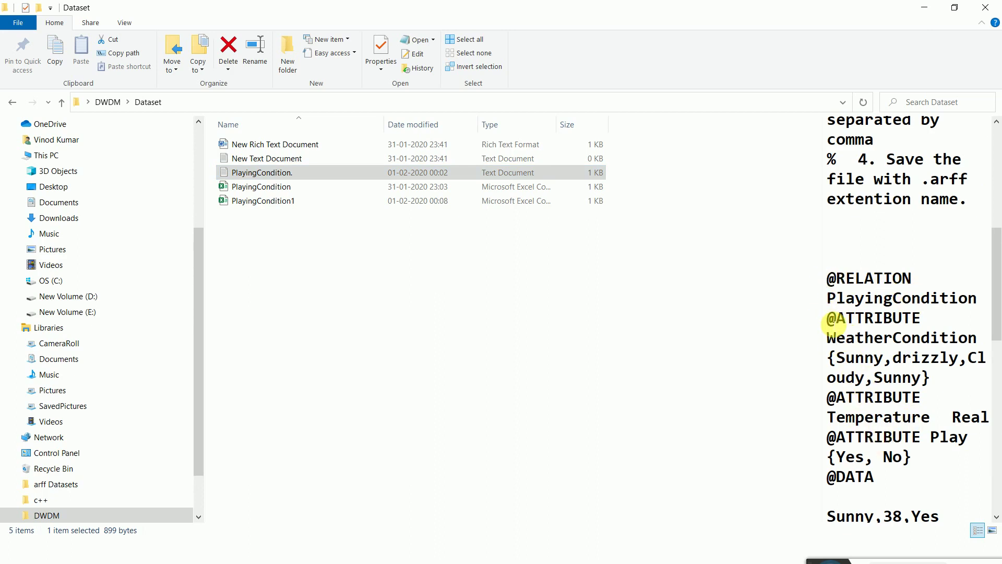
key("shift+Down")
key("shift+Down")
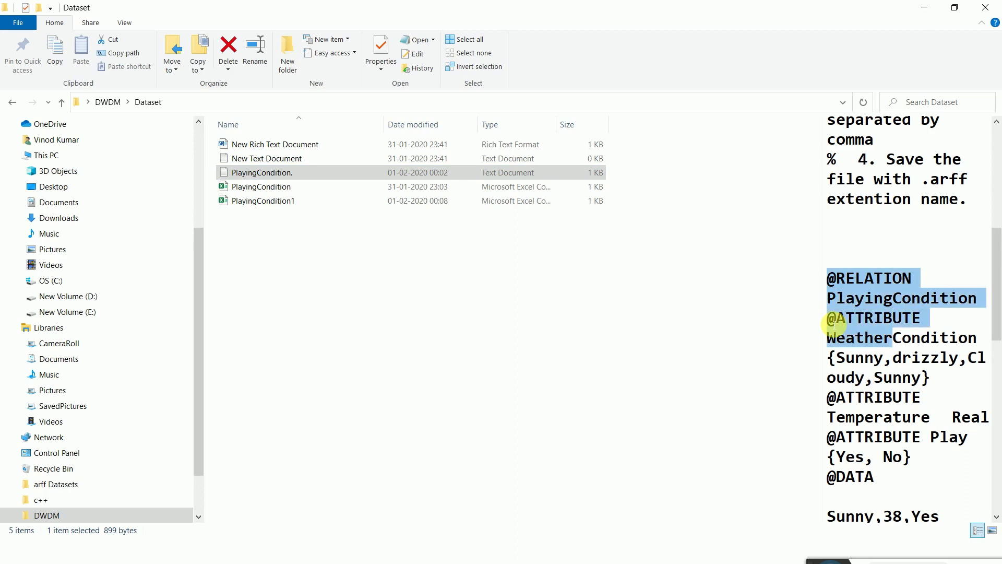
key("shift+Down")
key("shift+Down")
key("shift+Down")
key("shift+Down")
key("shift+Down")
key("shift+Down")
key("ctrl+c")
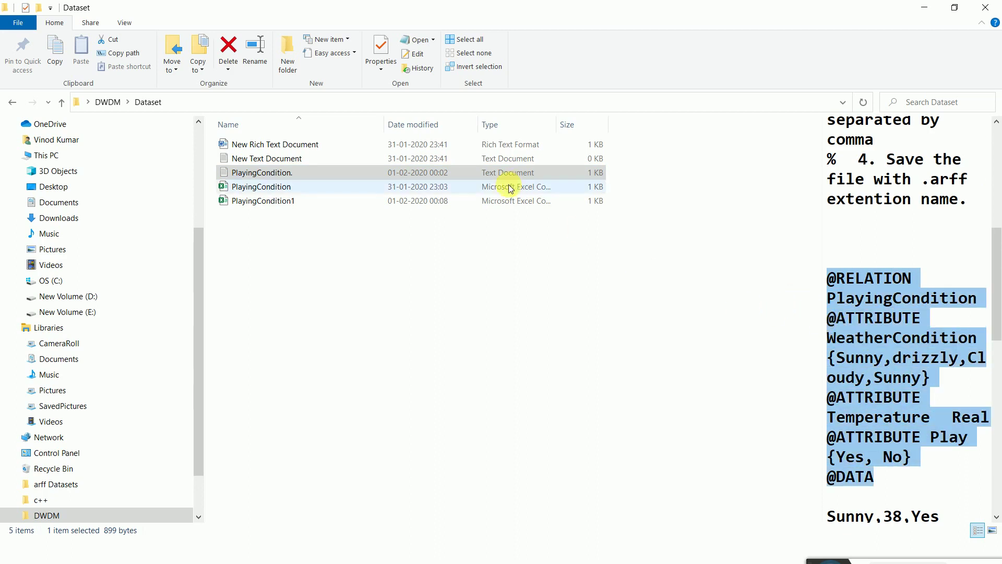
key("alt+Tab")
key("Tab")
key("Tab")
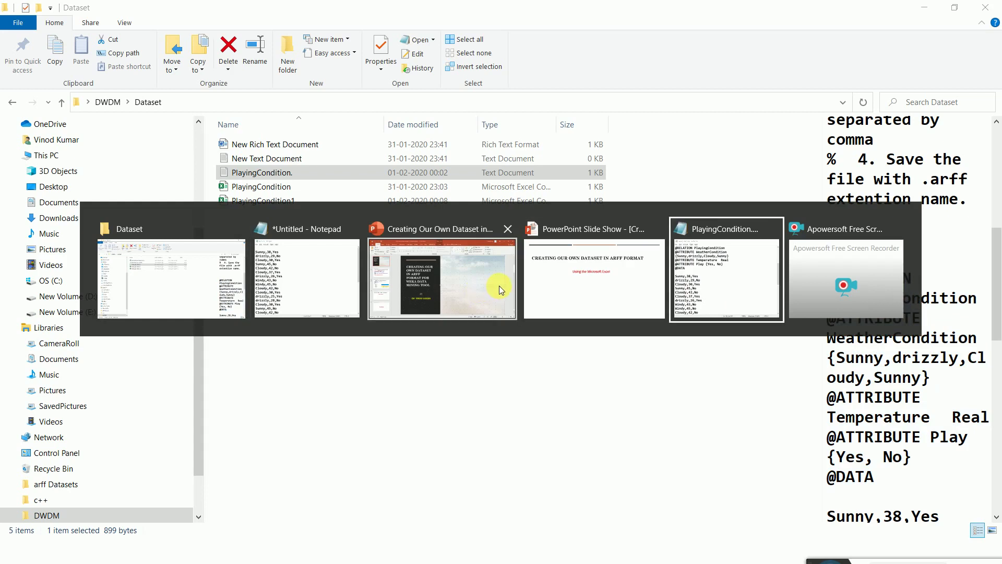
left_click(306, 269)
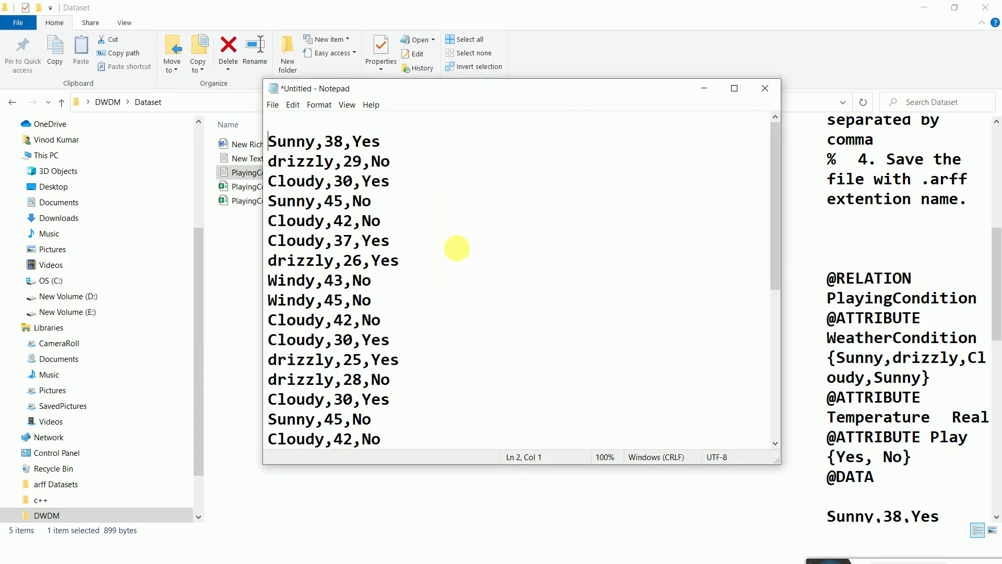
left_click(278, 122)
key("ctrl+v")
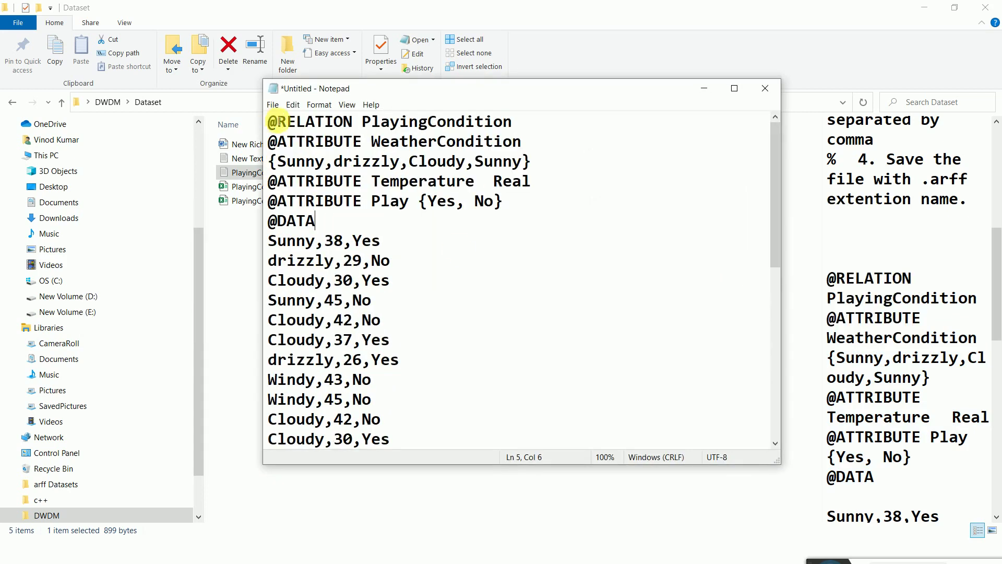
left_click(740, 90)
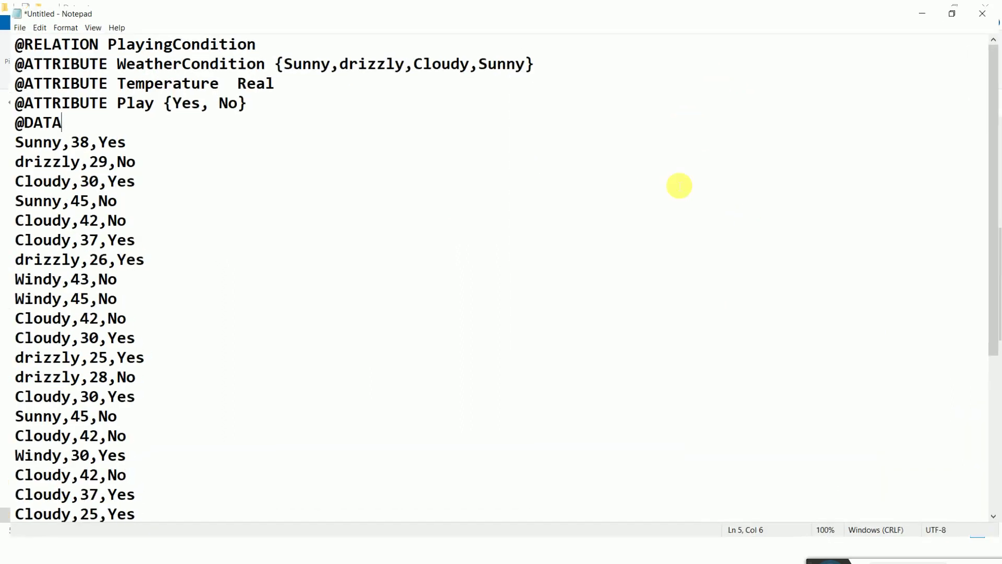
left_click(681, 184)
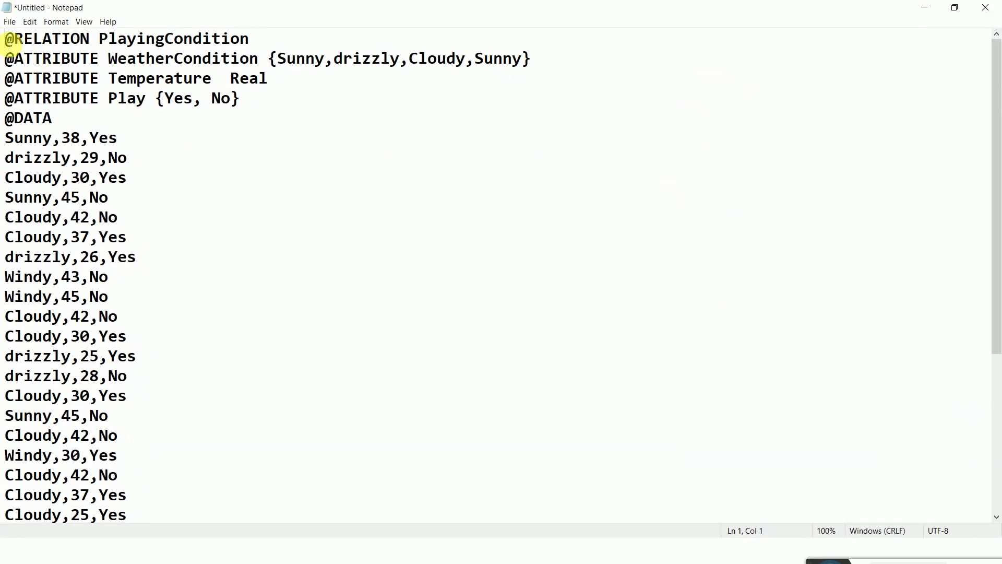
key("Return")
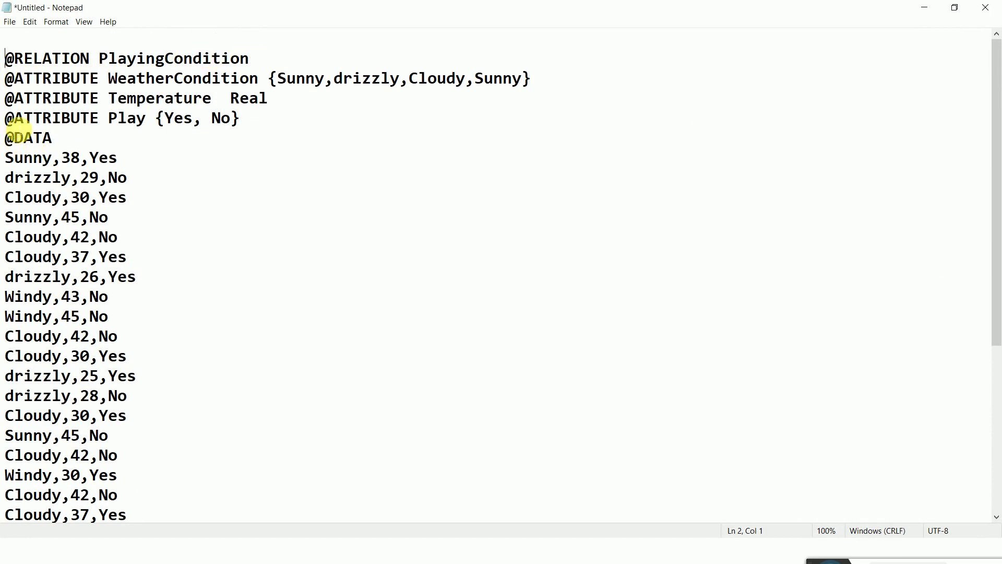
mouse_move(99, 119)
left_mouse_down()
mouse_move(8, 87)
mouse_move(7, 99)
left_mouse_up()
left_click(51, 139)
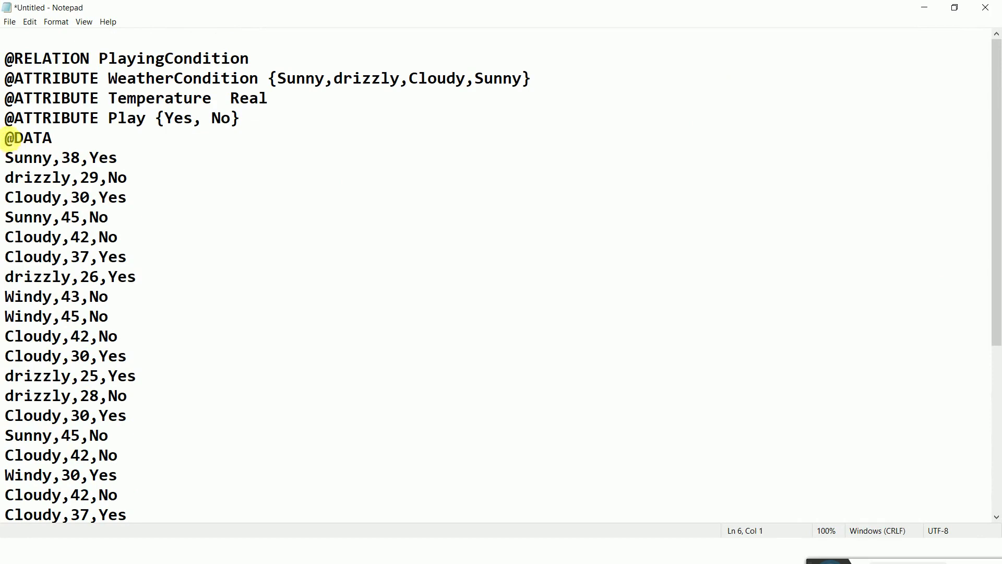
key("Return")
scroll(43, 212, "down", 5)
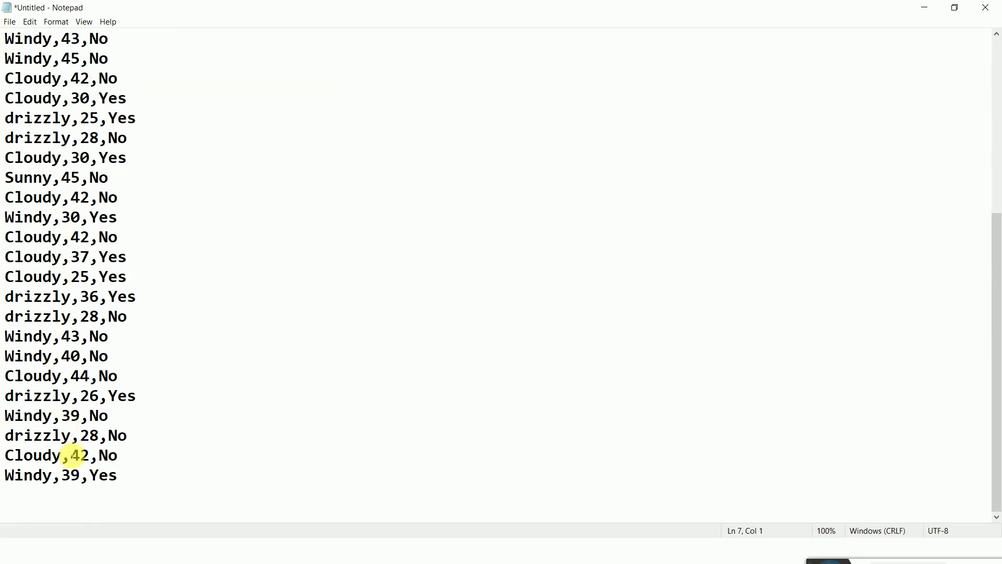
mouse_move(127, 474)
left_mouse_down()
mouse_move(39, 388)
mouse_move(7, 40)
left_mouse_up()
scroll(105, 239, "up", 4)
left_click(197, 290)
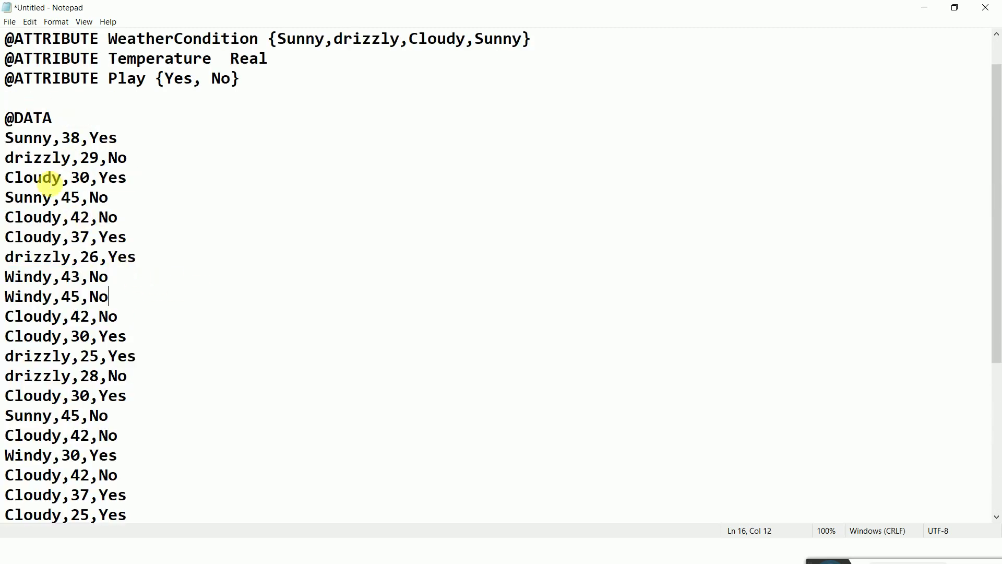
scroll(11, 123, "up", 1)
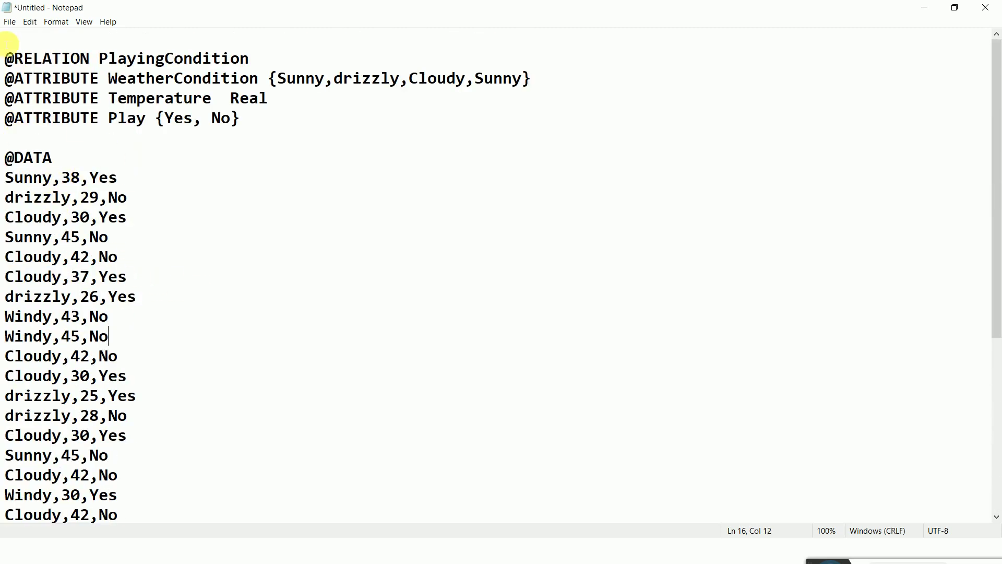
- Save the document as PlayingCondition.arff with Save as type set to All Files
left_click(9, 21)
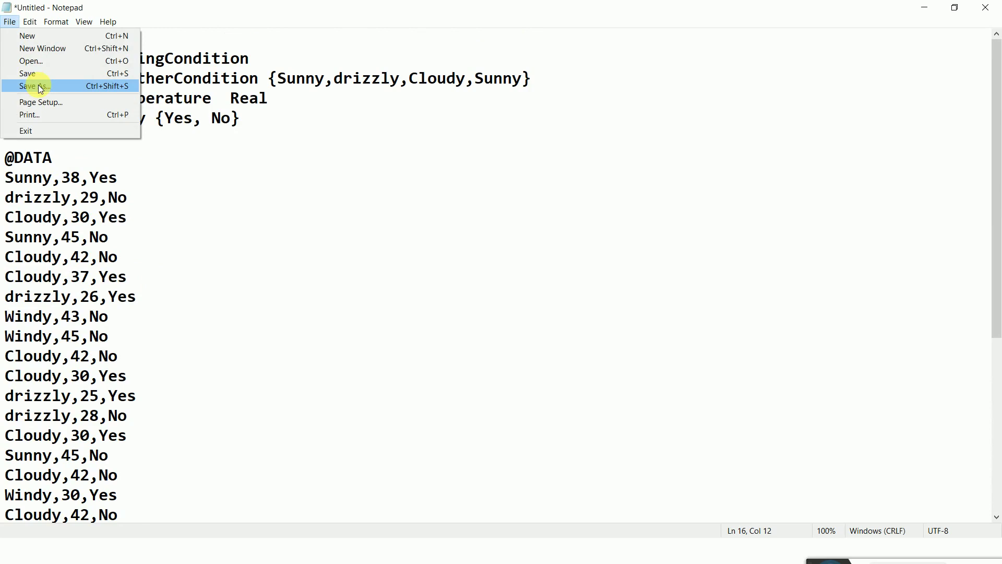
left_click(39, 85)
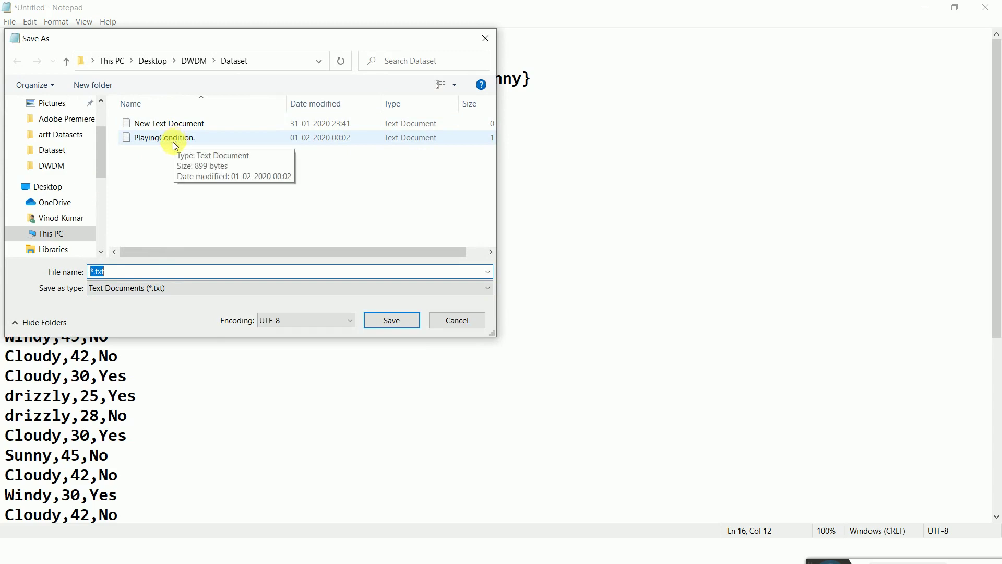
type("My")
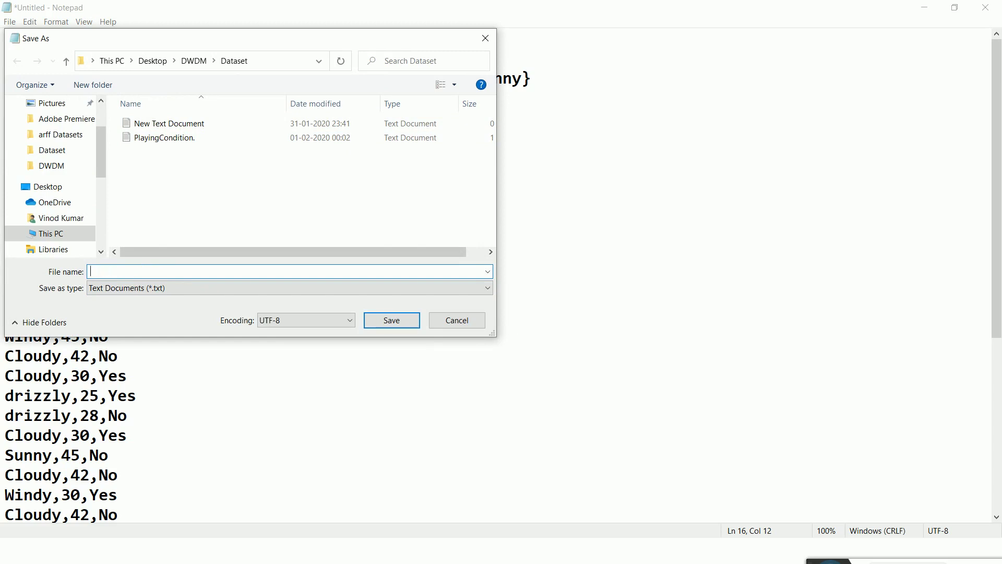
left_click(185, 137)
left_click(171, 273)
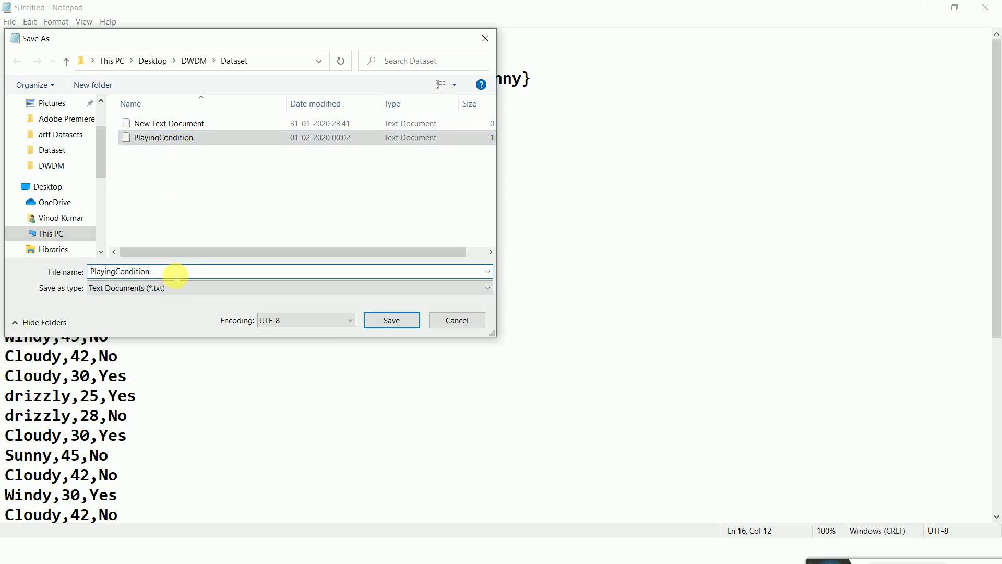
type("arff")
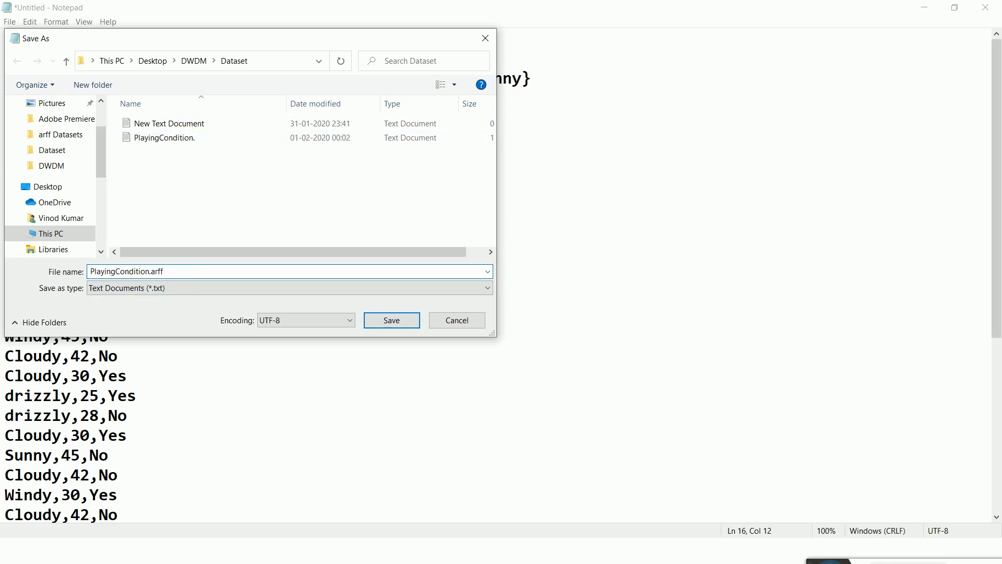
left_click(171, 292)
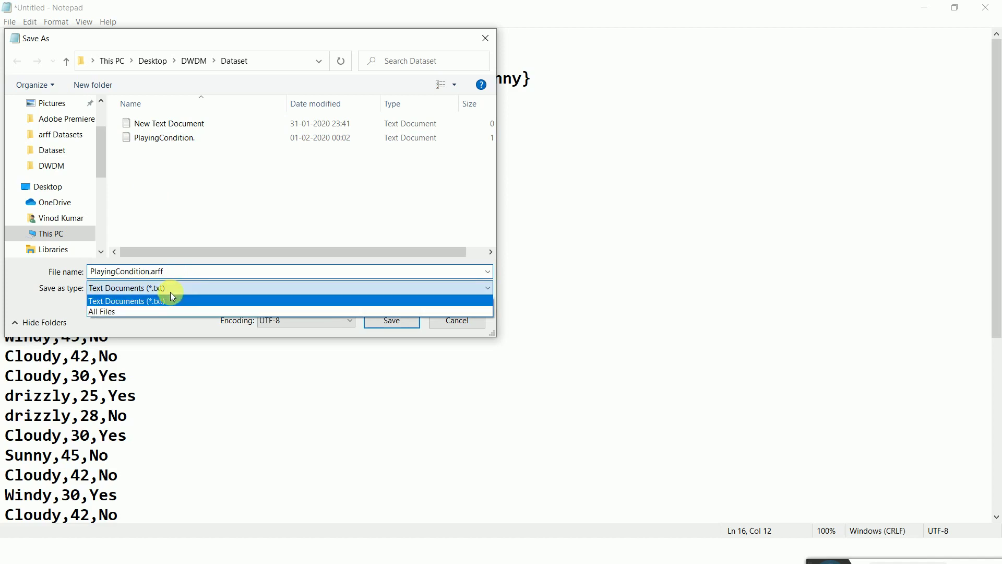
left_click(140, 311)
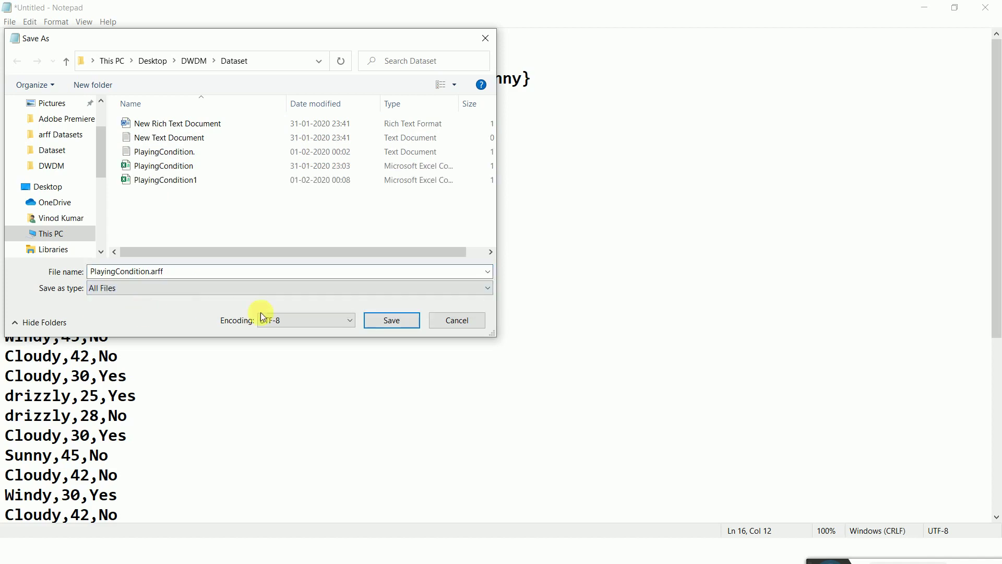
left_click(385, 323)
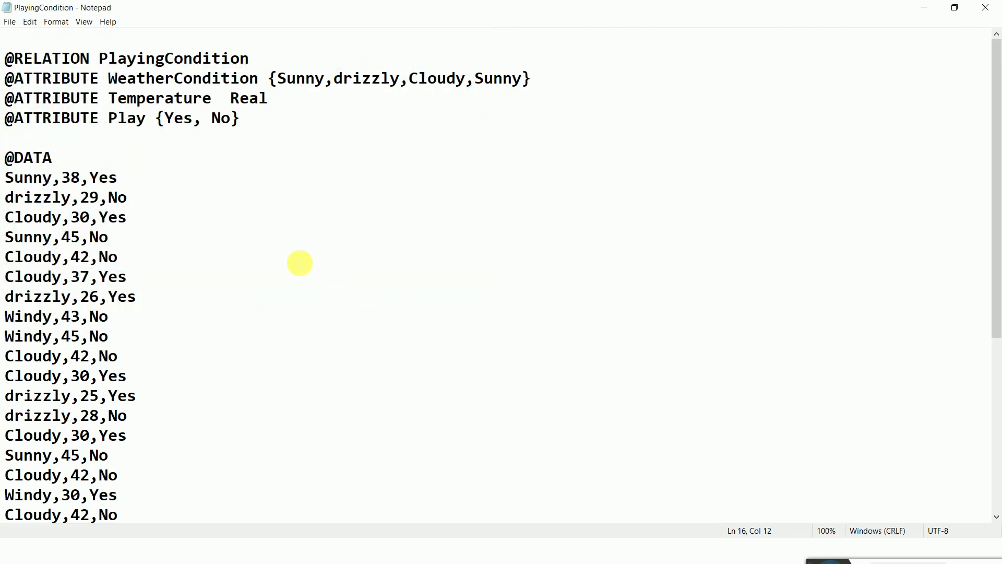
scroll(302, 232, "down", 5)
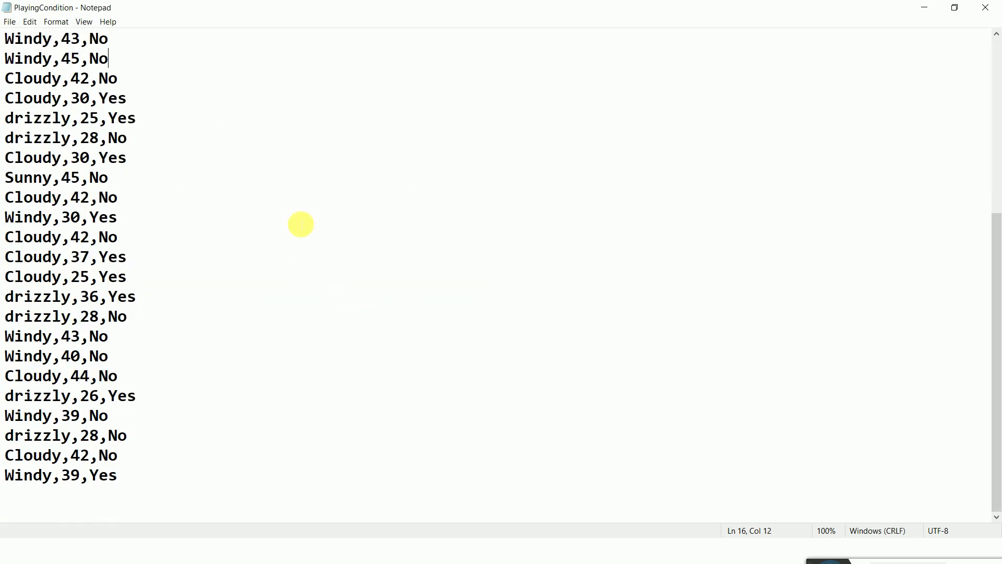
scroll(313, 259, "up", 5)
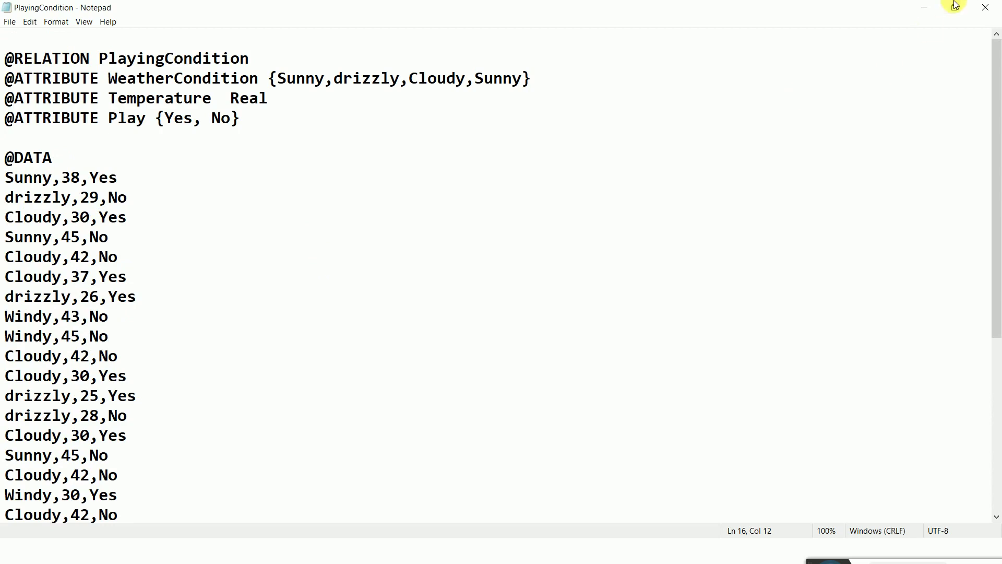
- Close Notepad and check the PlayingCondition ARFF Data File is listed in Dataset
left_click(986, 11)
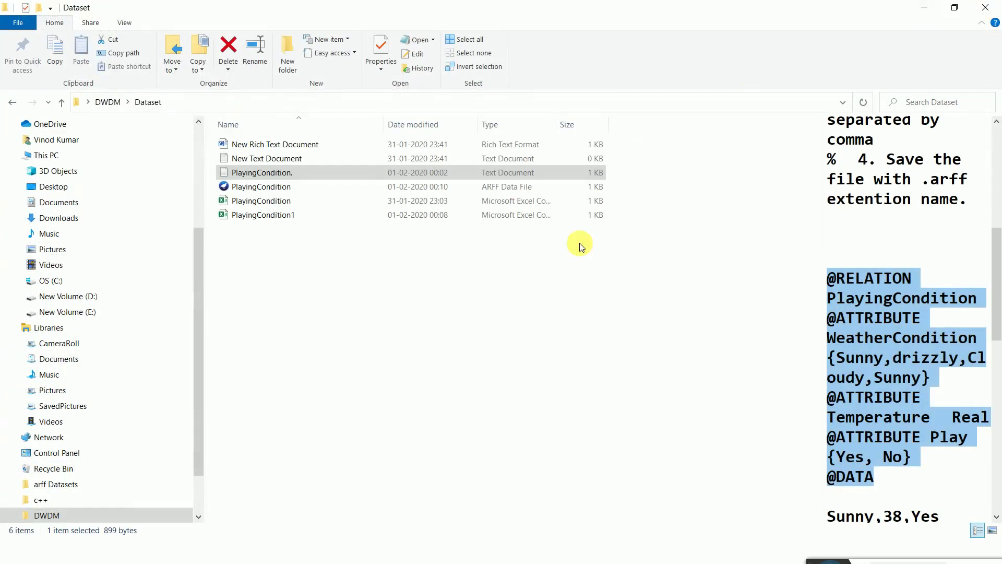
right_click(342, 318)
left_click(381, 379)
left_click(258, 189)
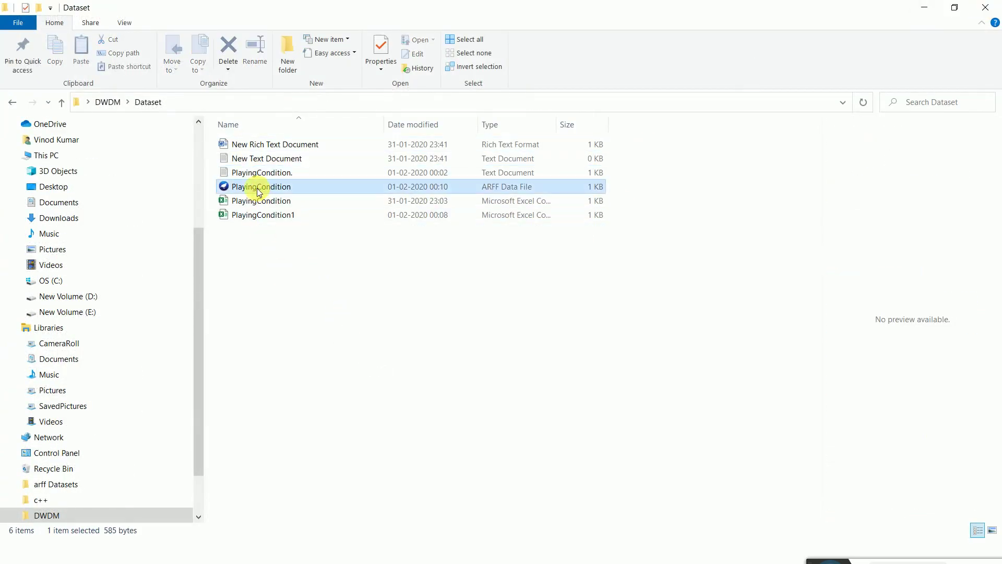
mouse_move(261, 187)
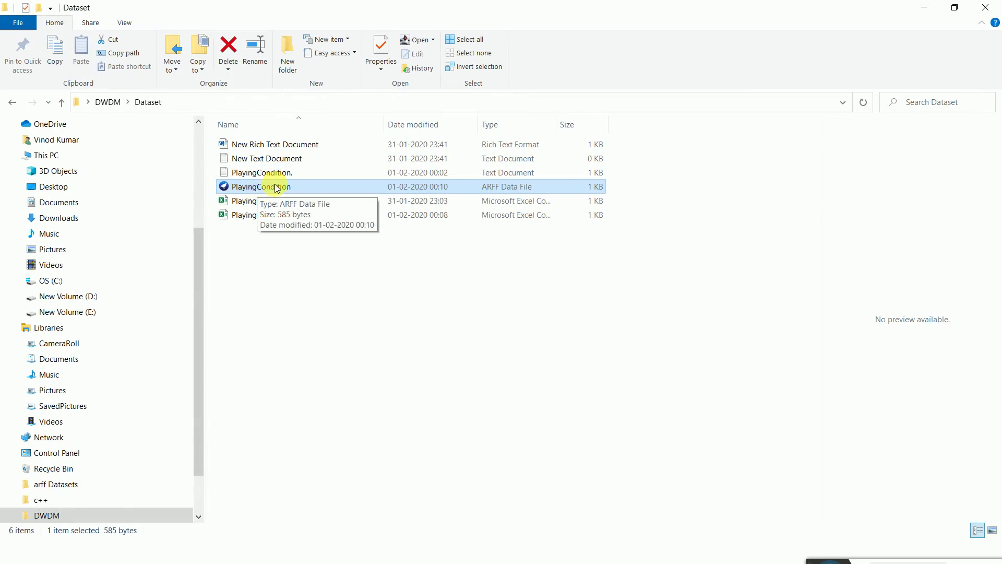
left_click(341, 279)
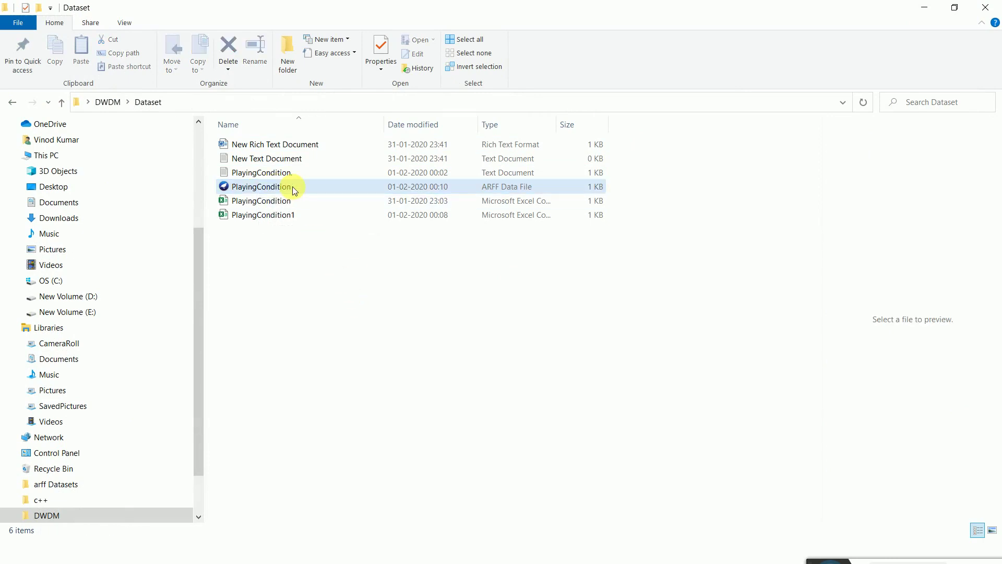
right_click(292, 186)
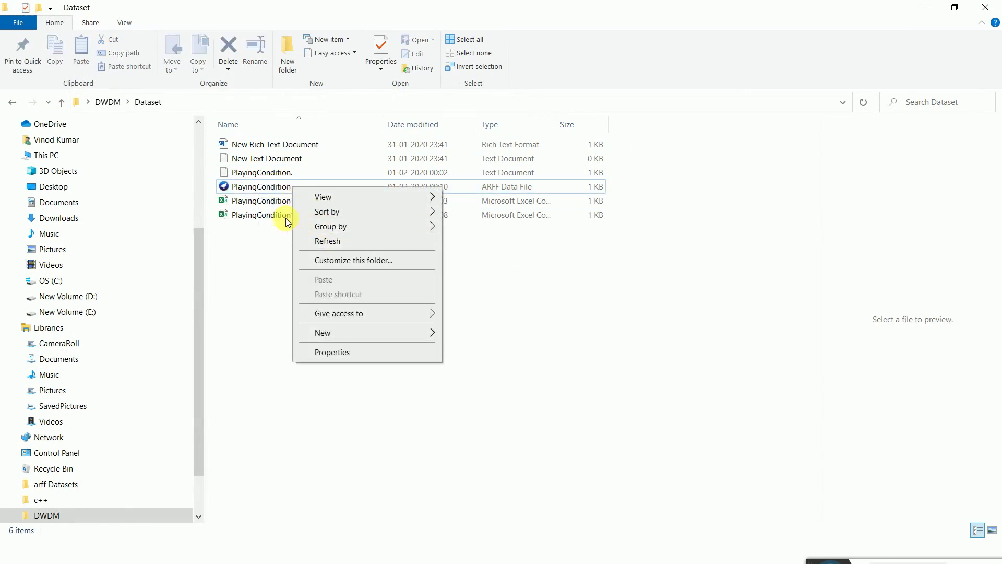
left_click(266, 189)
right_click(269, 186)
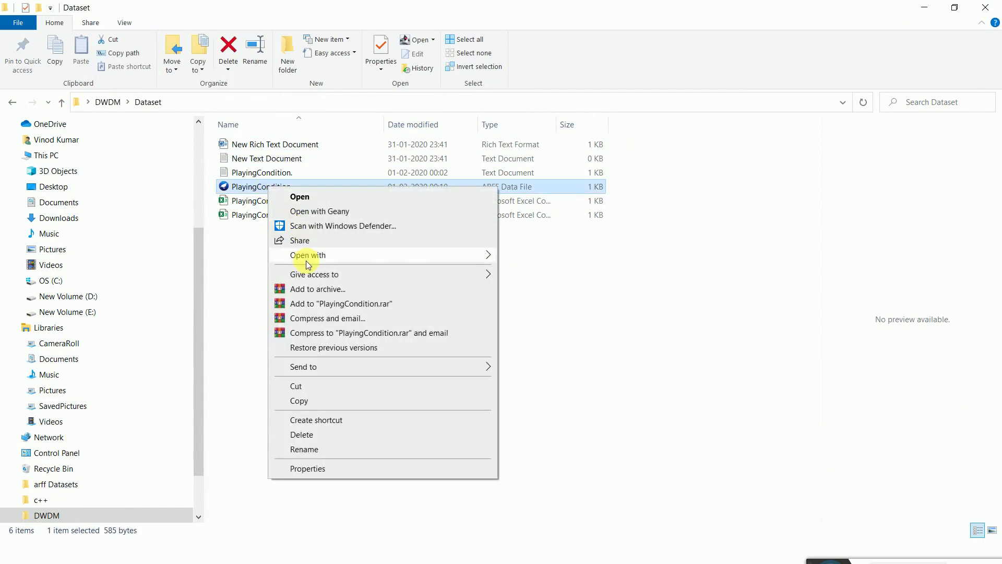
left_click(248, 193)
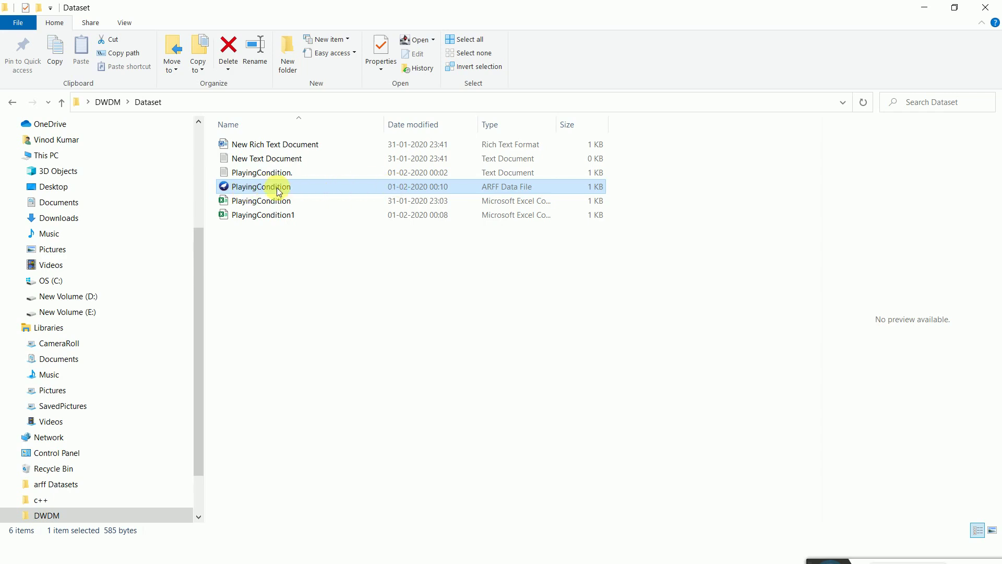
left_click(925, 12)
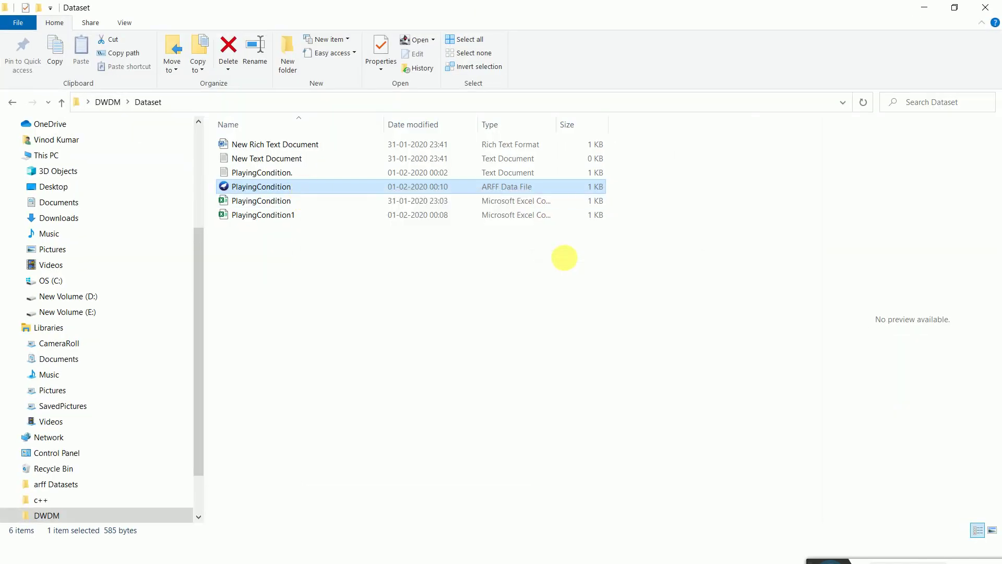
- Replace the duplicate Sunny in WeatherCondition's value list with Windy and save
left_click(735, 88)
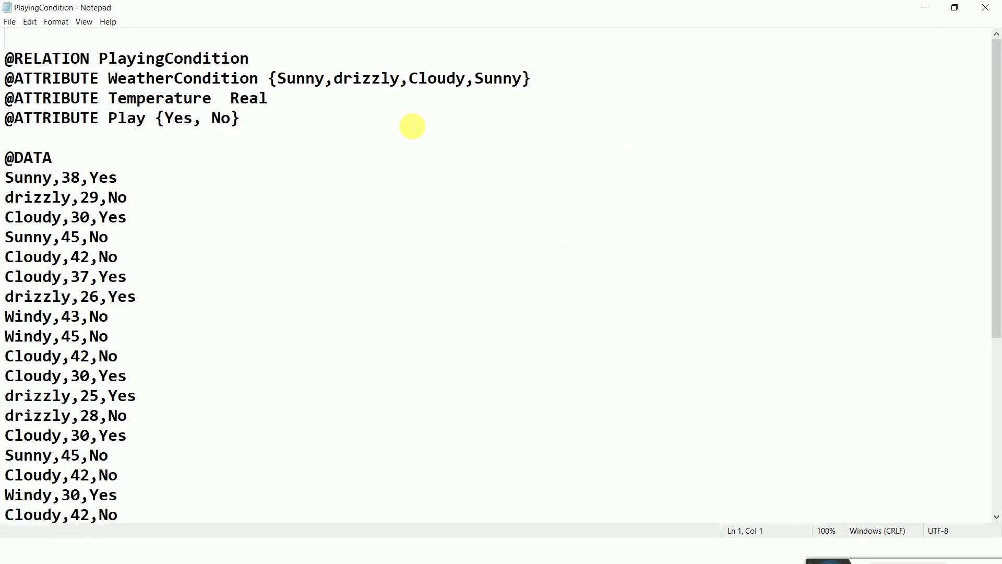
left_click(268, 79)
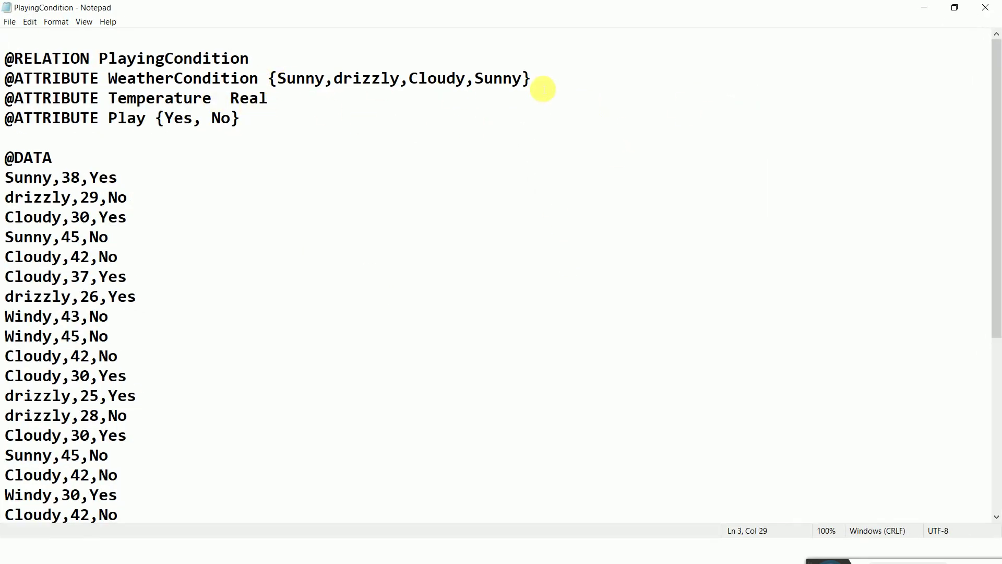
left_click_drag(817, 554, 812, 485)
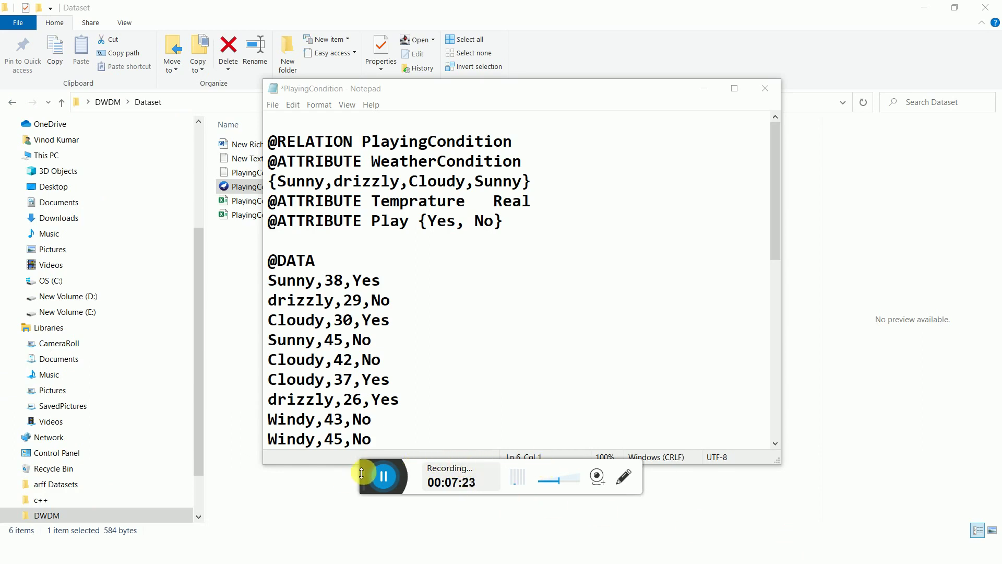
left_click_drag(366, 471, 874, 562)
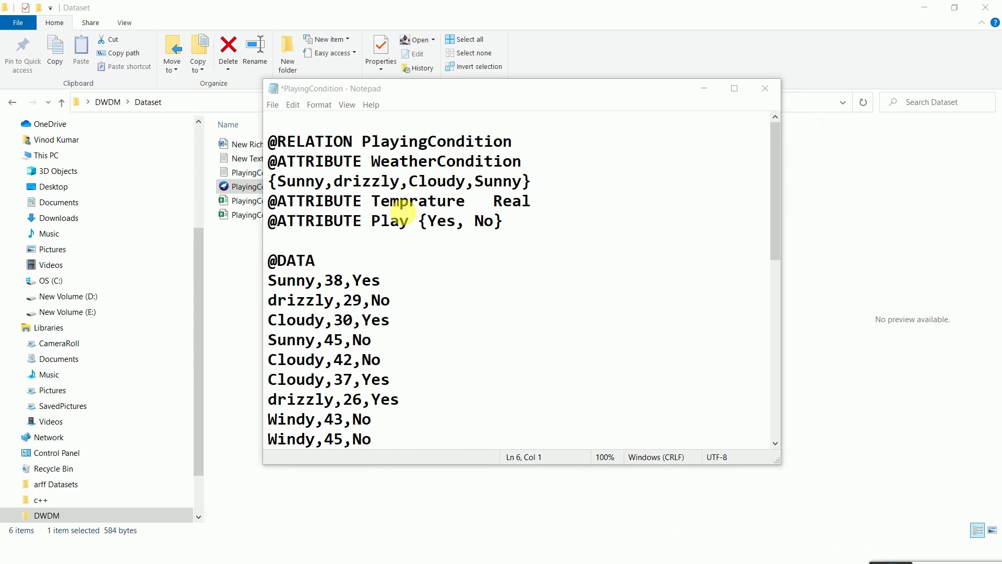
left_click(491, 184)
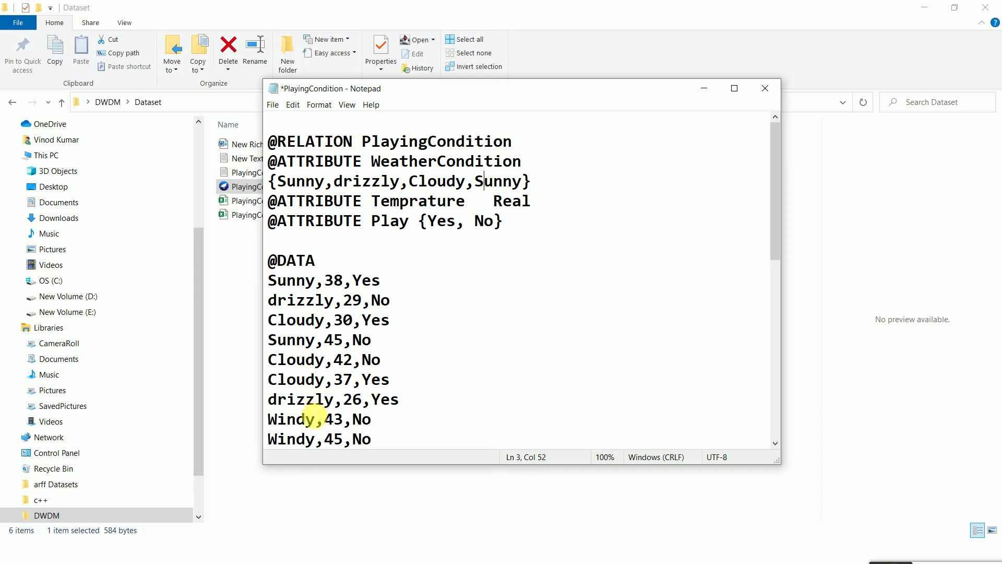
left_click_drag(315, 420, 269, 420)
key("ctrl+c")
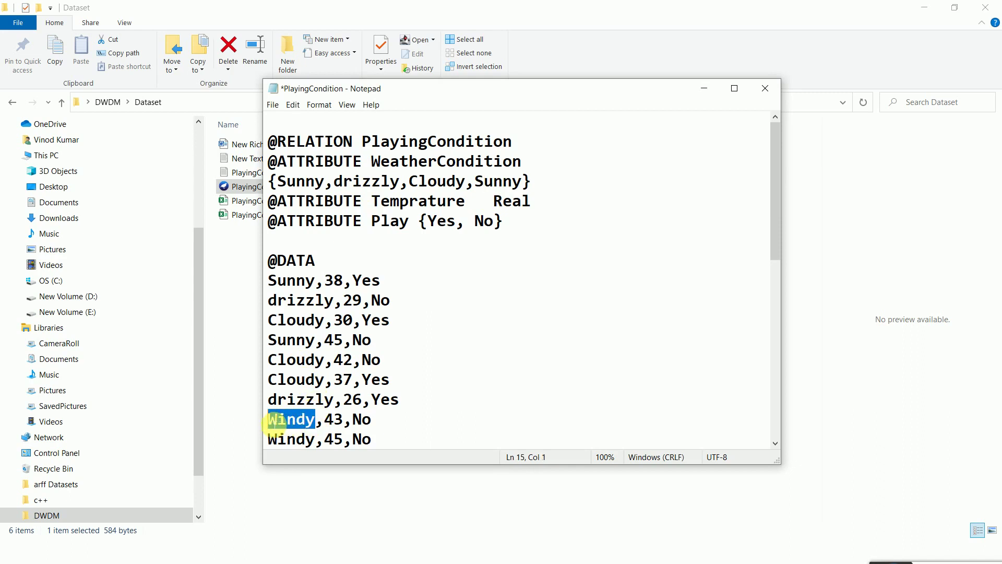
left_click_drag(475, 183, 523, 186)
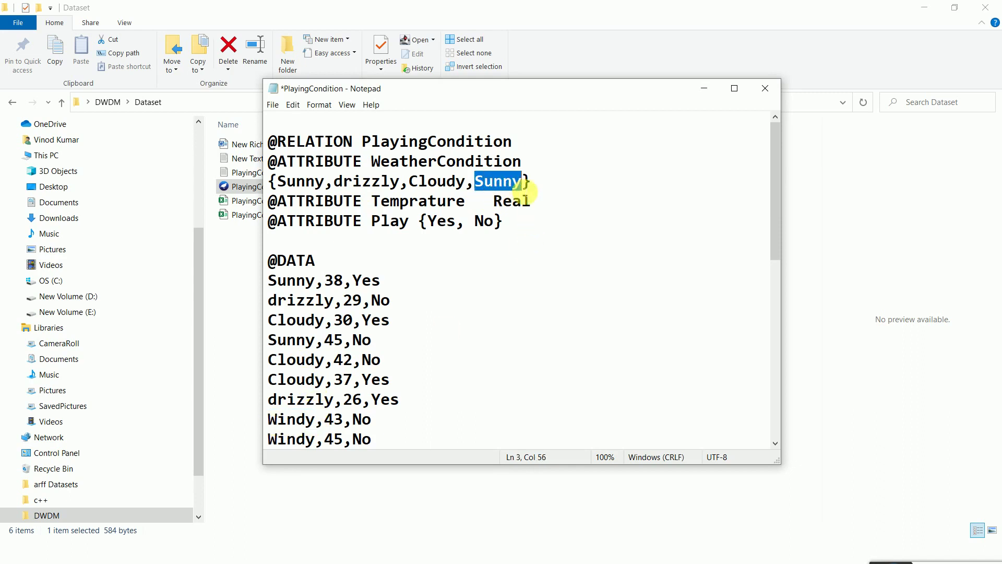
key("ctrl+v")
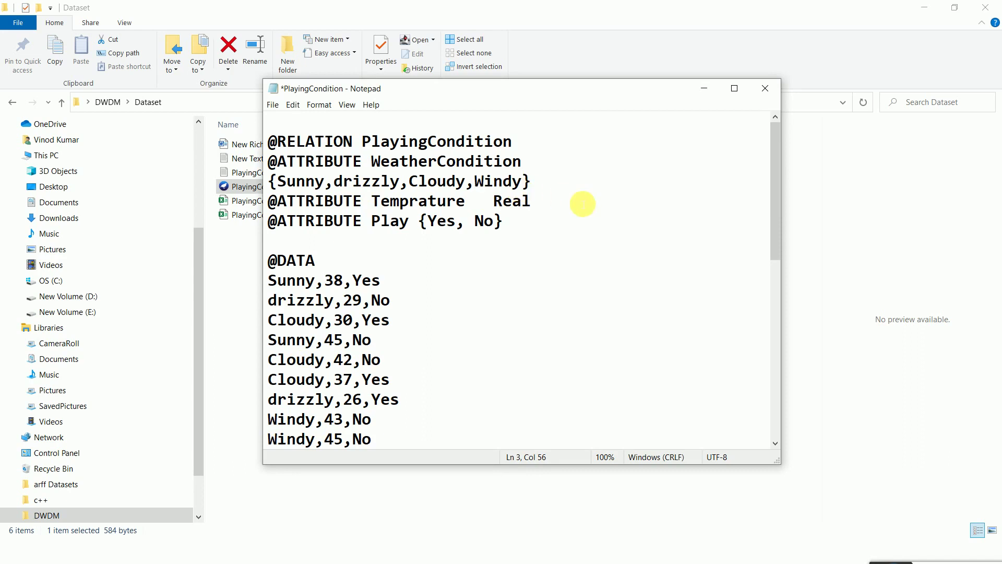
key("ctrl+s")
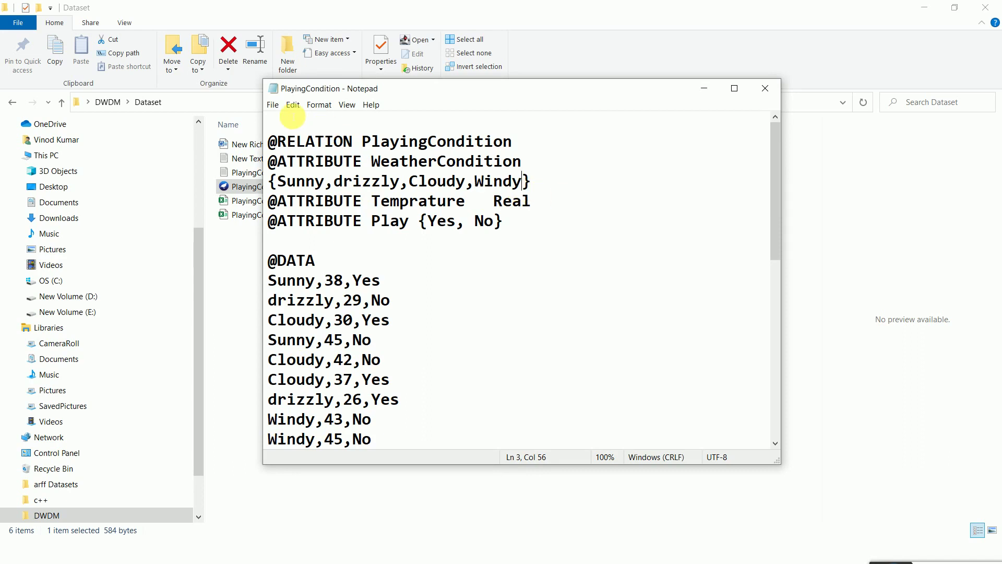
- Close the notes and load PlayingCondition.arff into Weka Explorer: 30 instances, 3 attributes
left_click(765, 89)
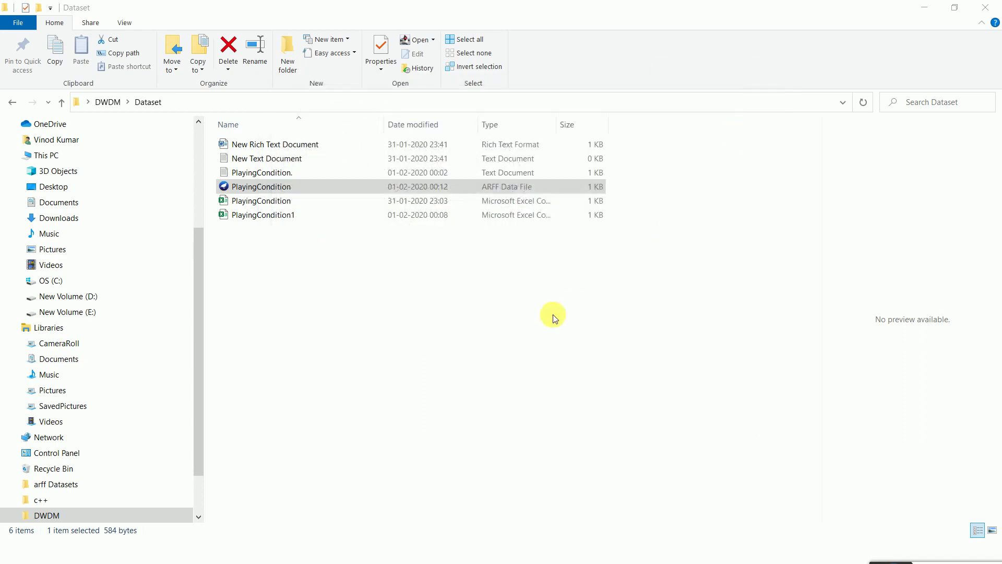
double_click(290, 192)
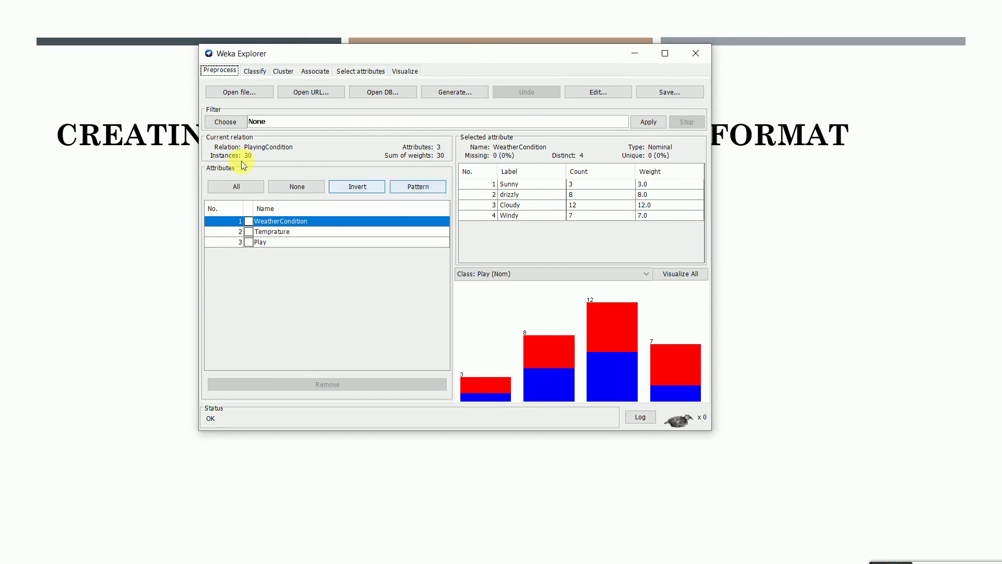
left_click(249, 222)
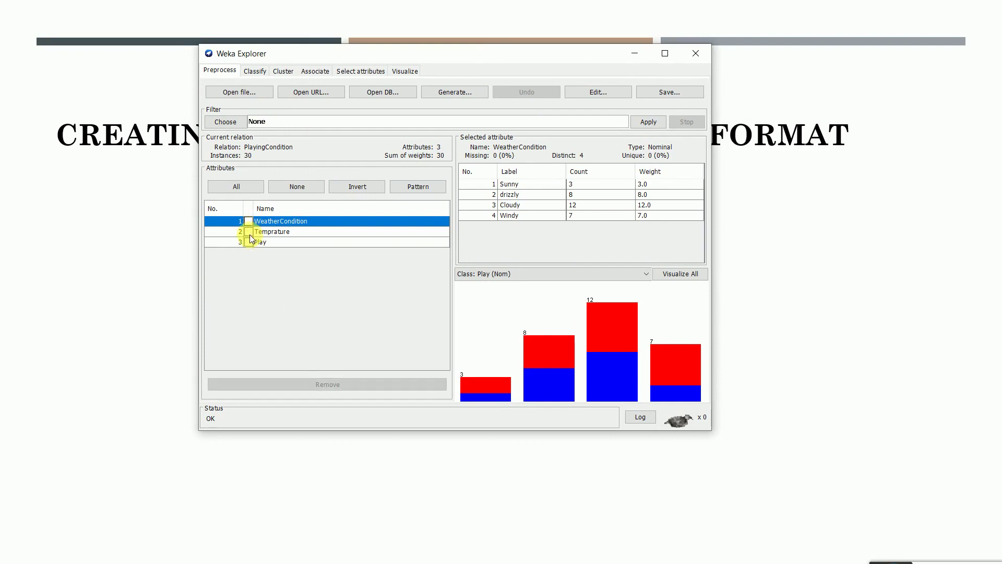
left_click(249, 233)
left_click(248, 222)
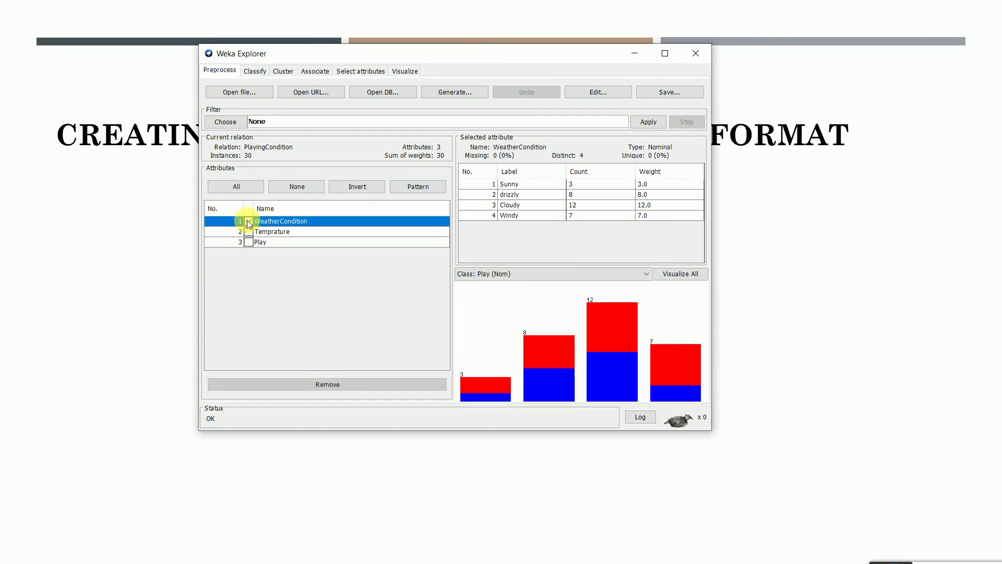
left_click(249, 243)
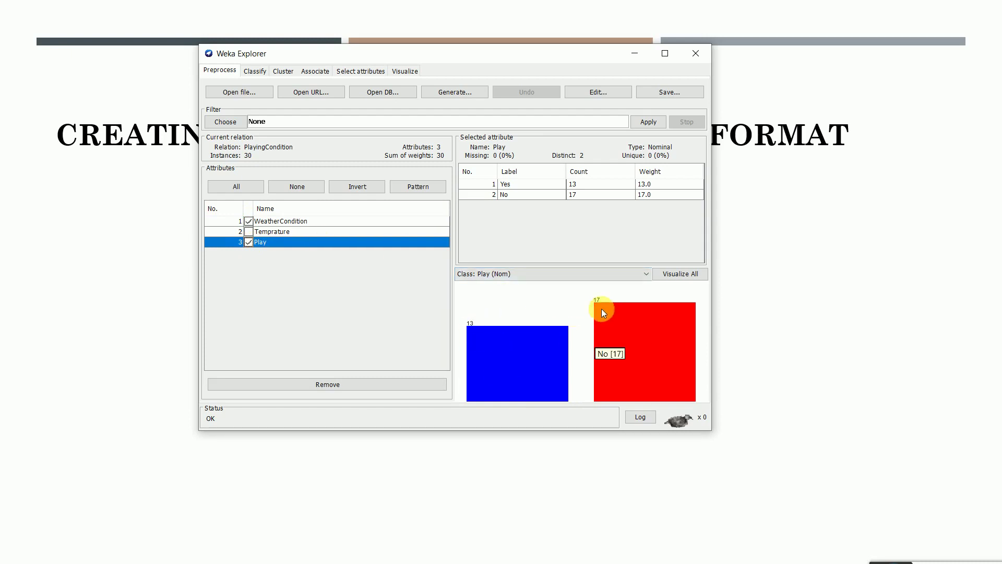
left_click(248, 221)
left_click(249, 242)
left_click(249, 222)
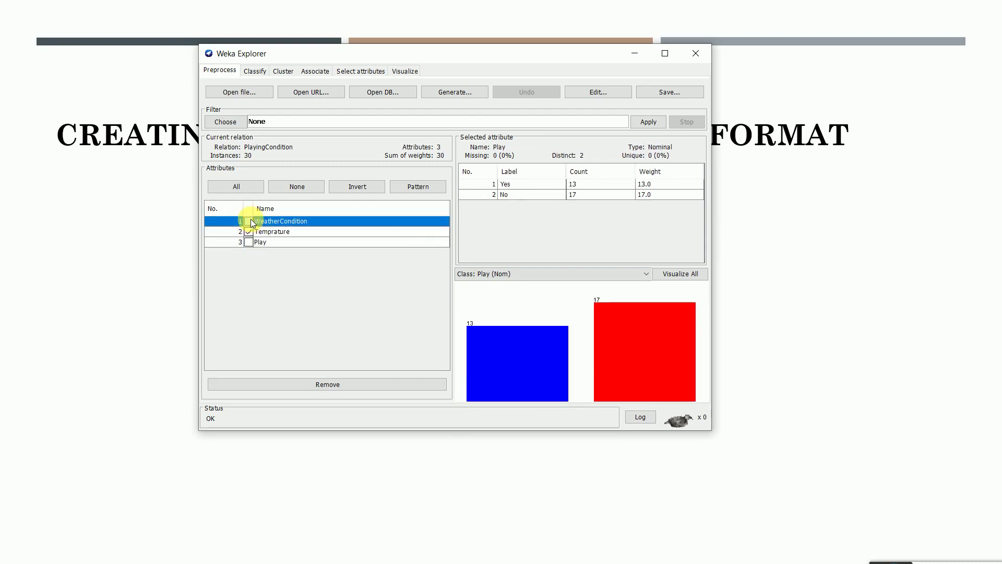
left_click(248, 233)
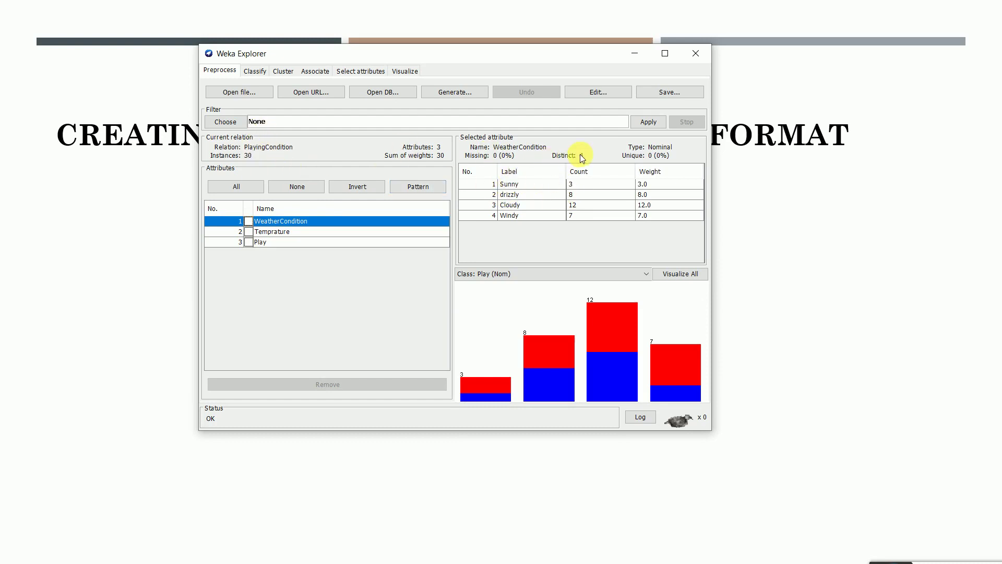
left_click(223, 73)
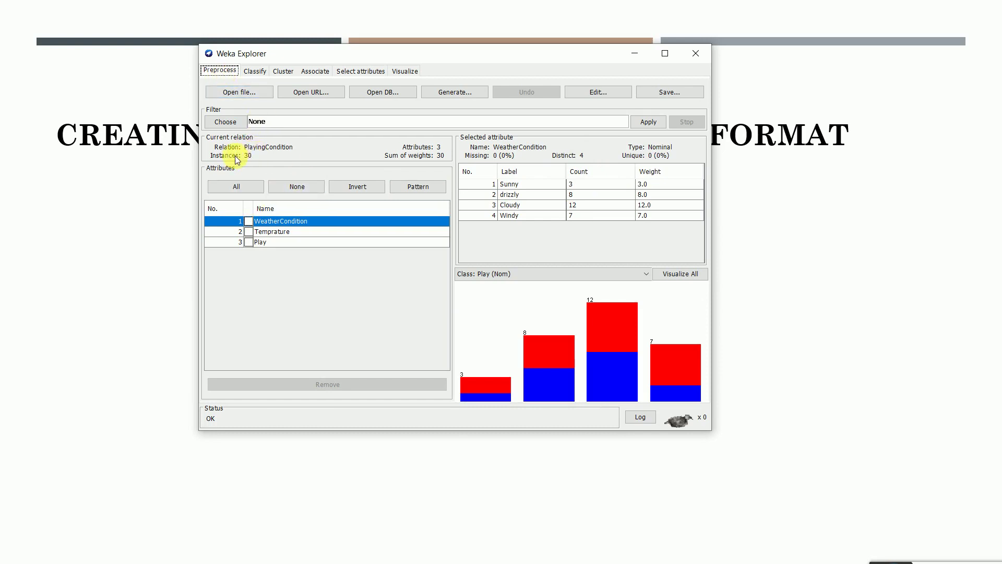